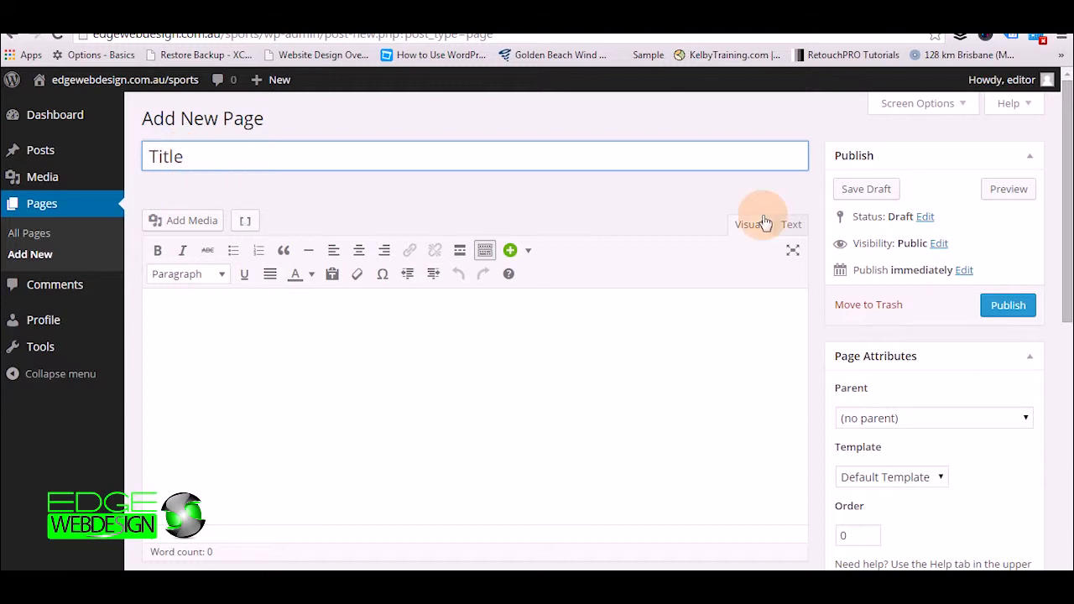
- Publish the new page titled "Title" and compare its preview with the existing About Sunshine Coast page
left_click(1000, 309)
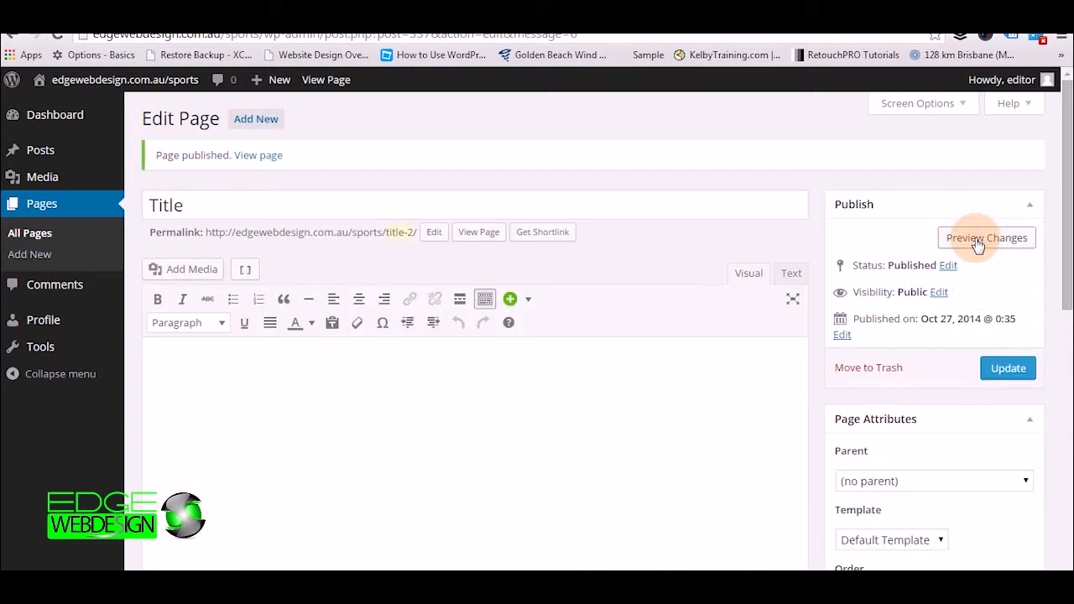
left_click(978, 243)
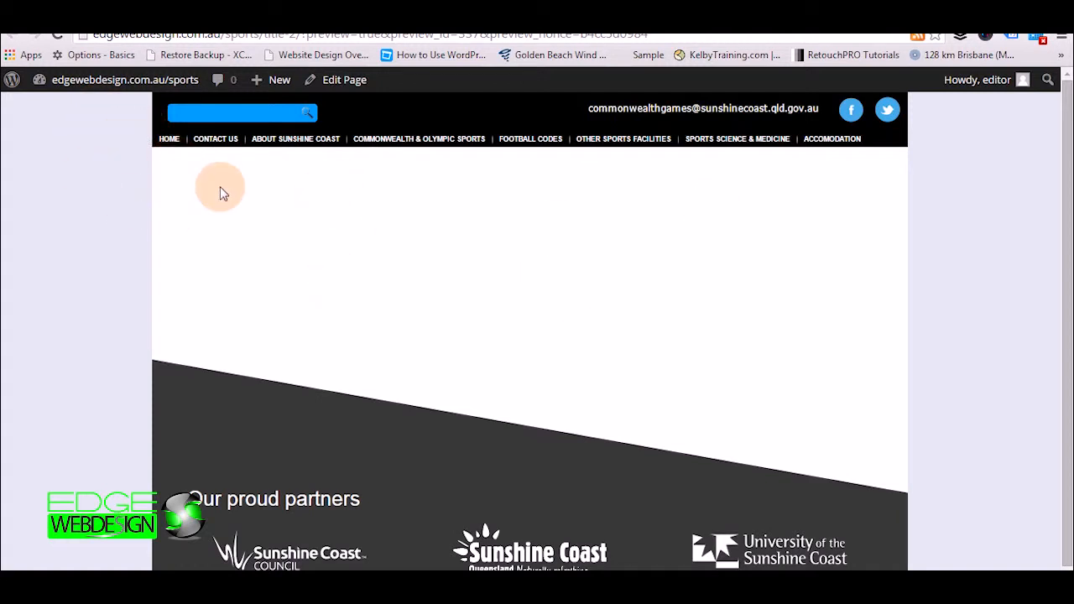
left_click(289, 150)
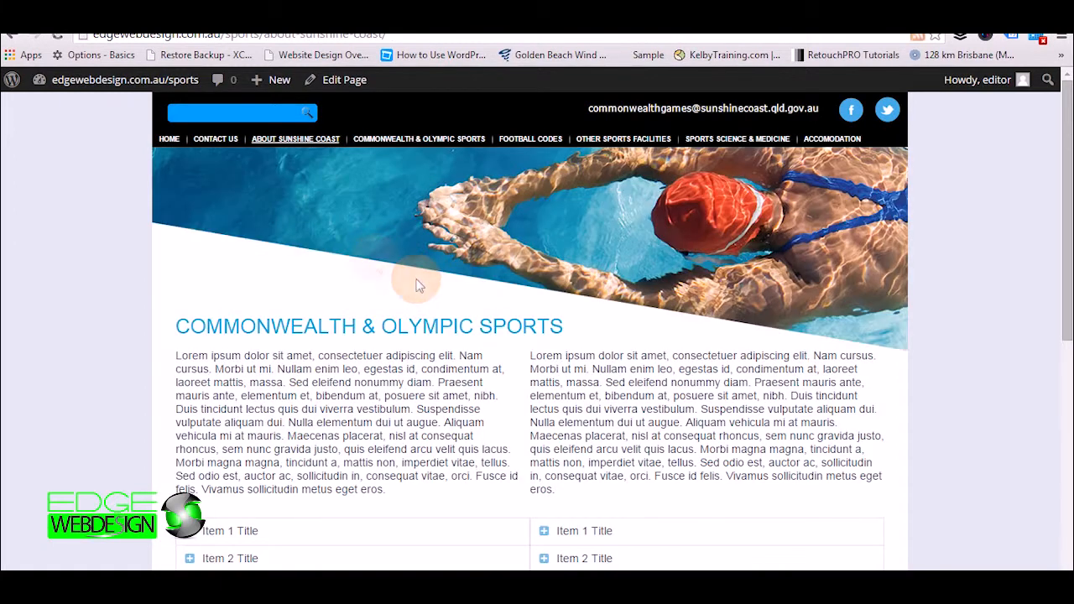
left_click(11, 35)
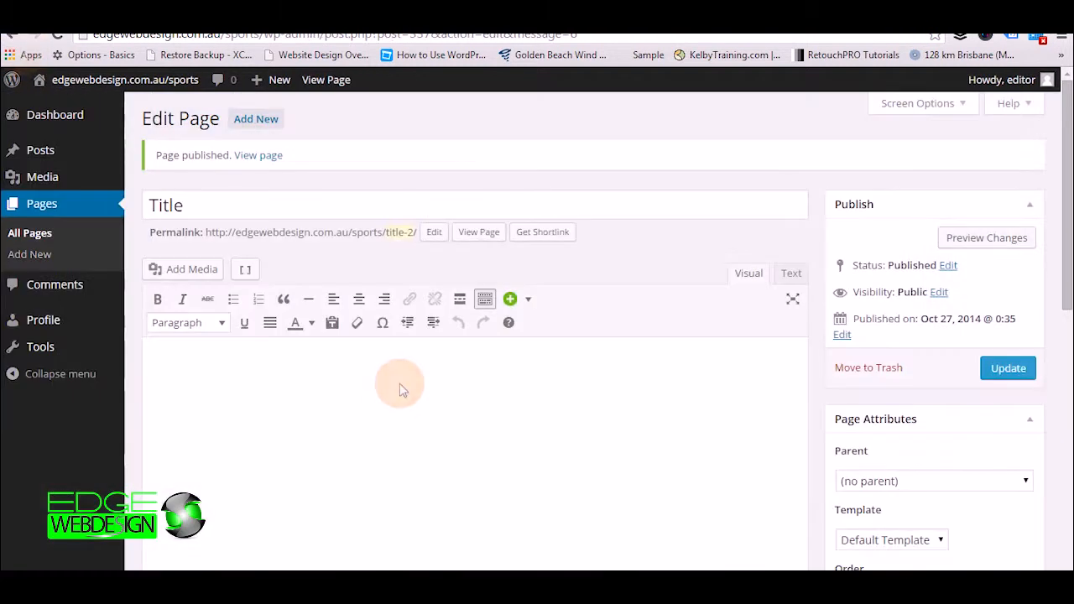
- Set the page's template to "secondary page" in its attributes
scroll(714, 395, "down", 2)
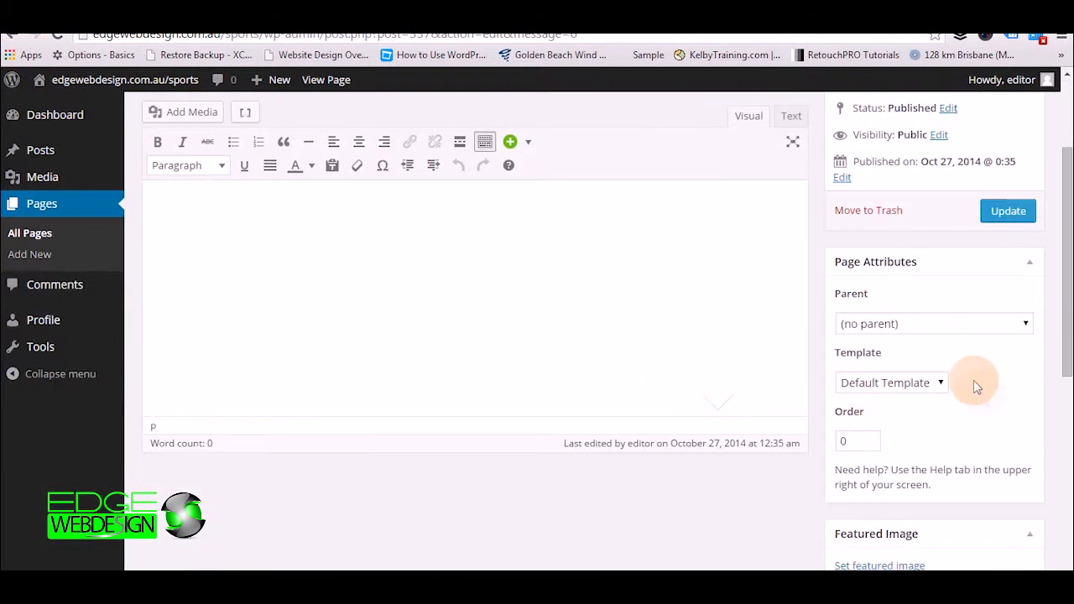
left_click(939, 383)
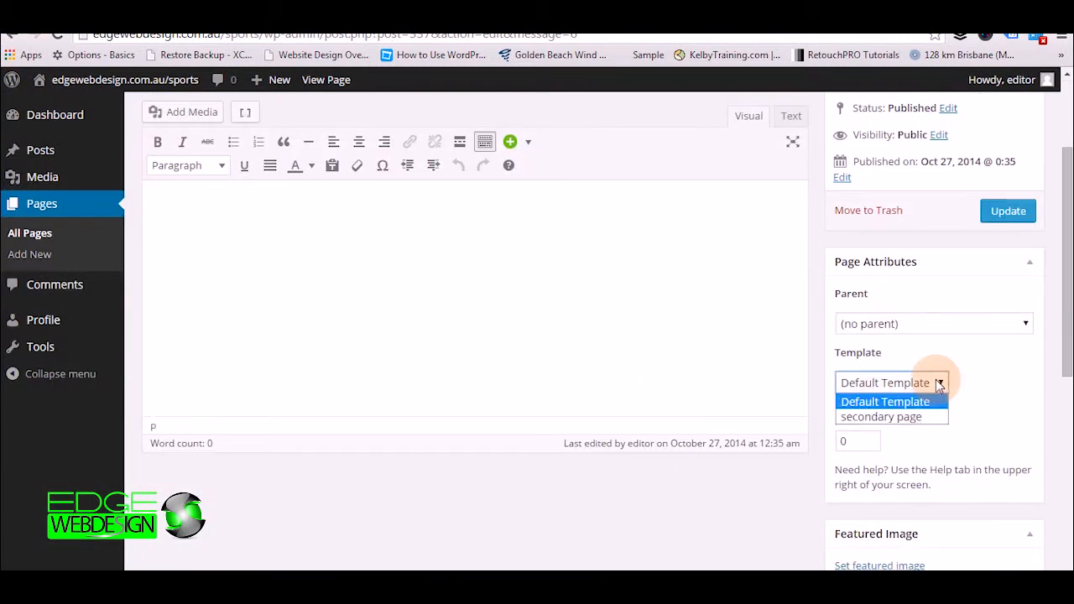
left_click(896, 417)
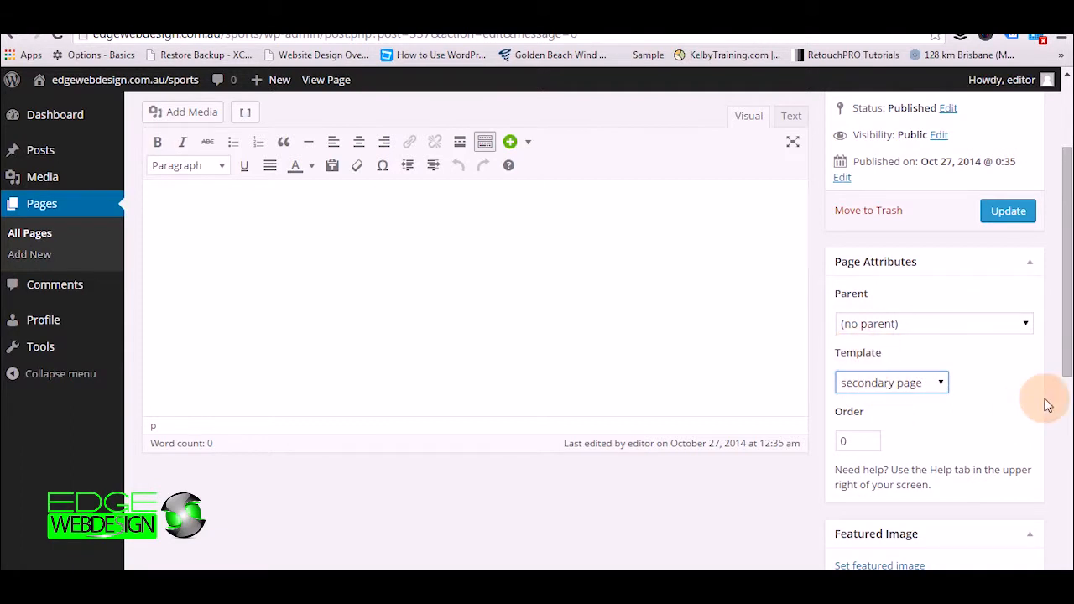
- Set the swimmer banner top-image.png from the media library as the page's featured image
scroll(1045, 403, "down", 2)
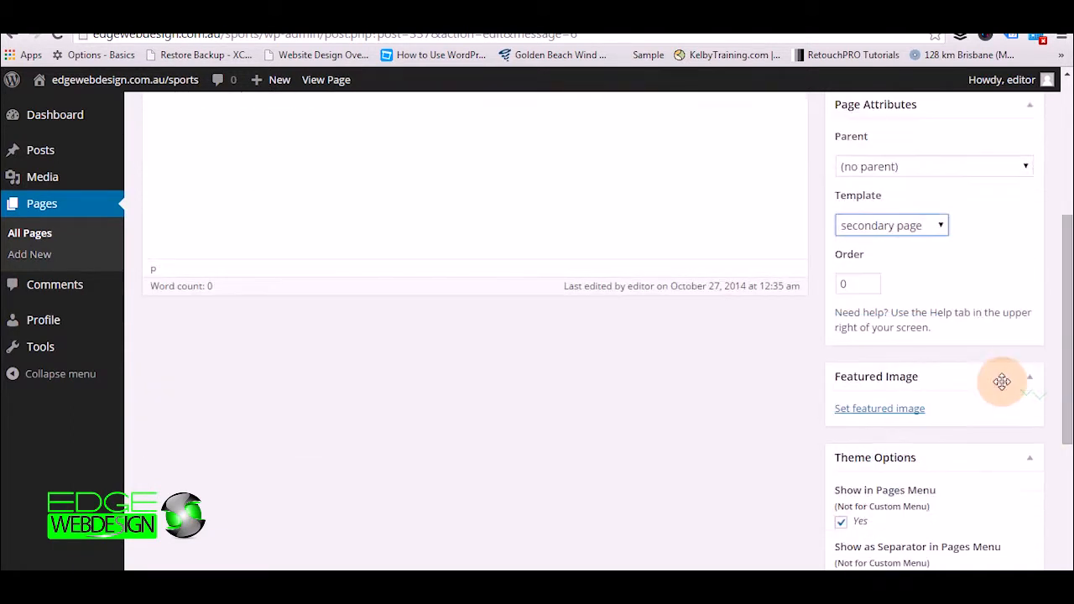
left_click(874, 410)
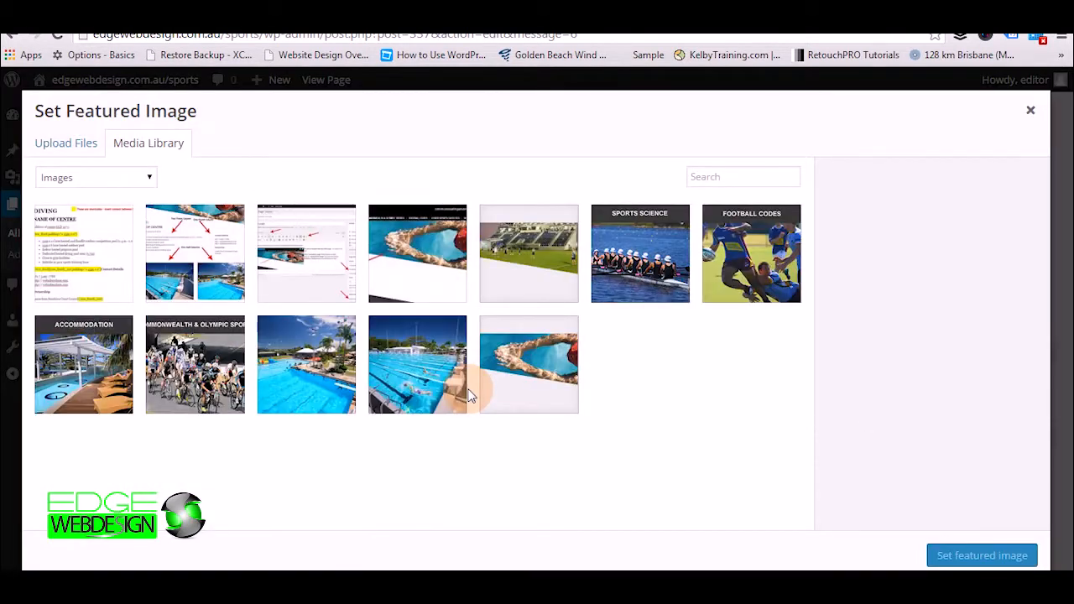
left_click(537, 383)
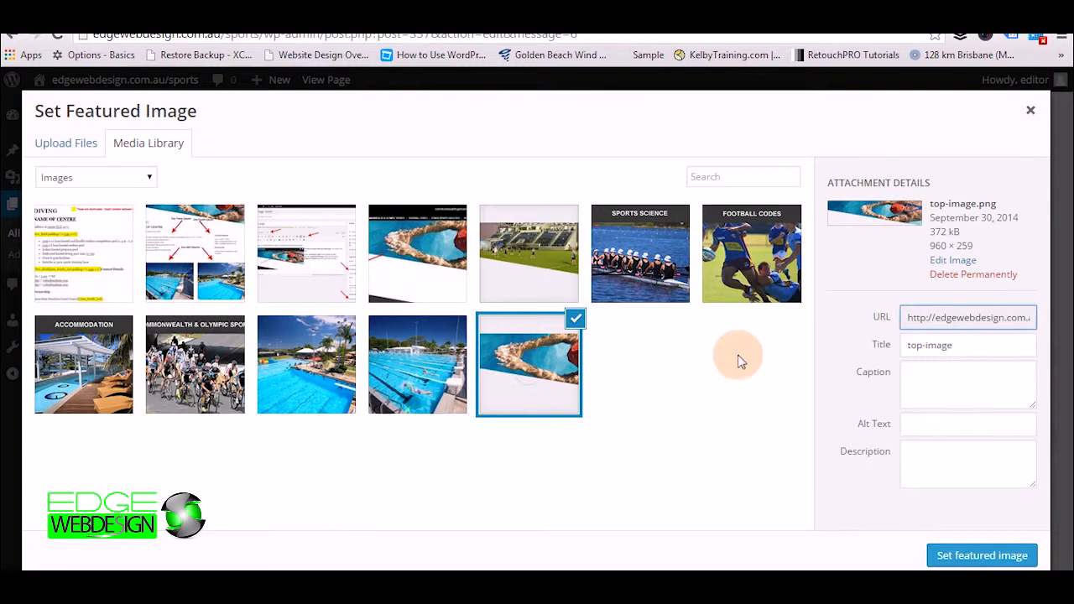
left_click(948, 554)
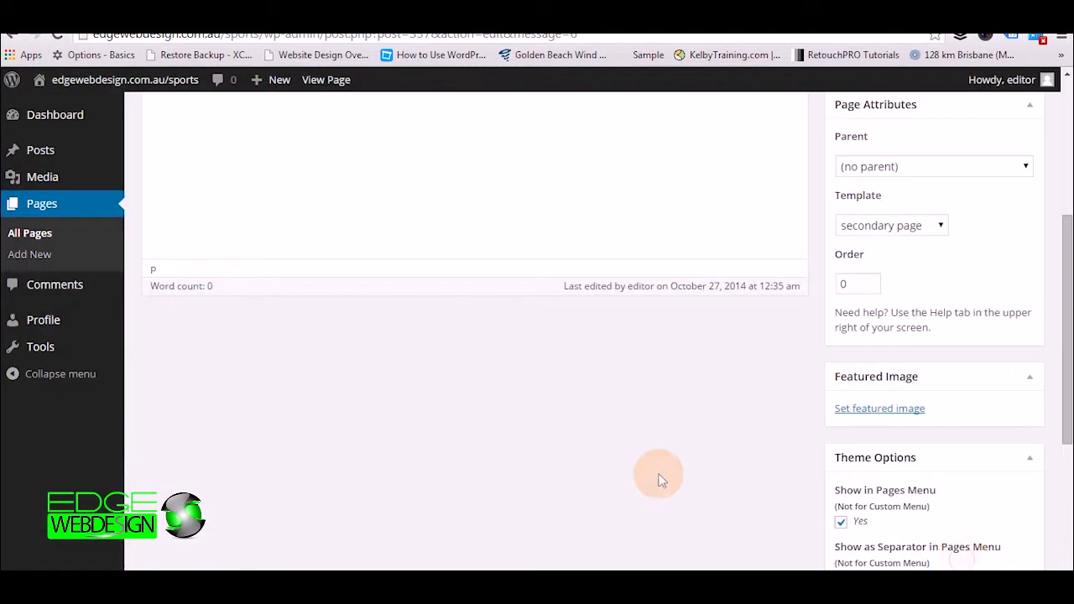
- Update the page and preview it to check the banner image, then return to the page editor
scroll(671, 513, "up", 5)
left_click(1006, 368)
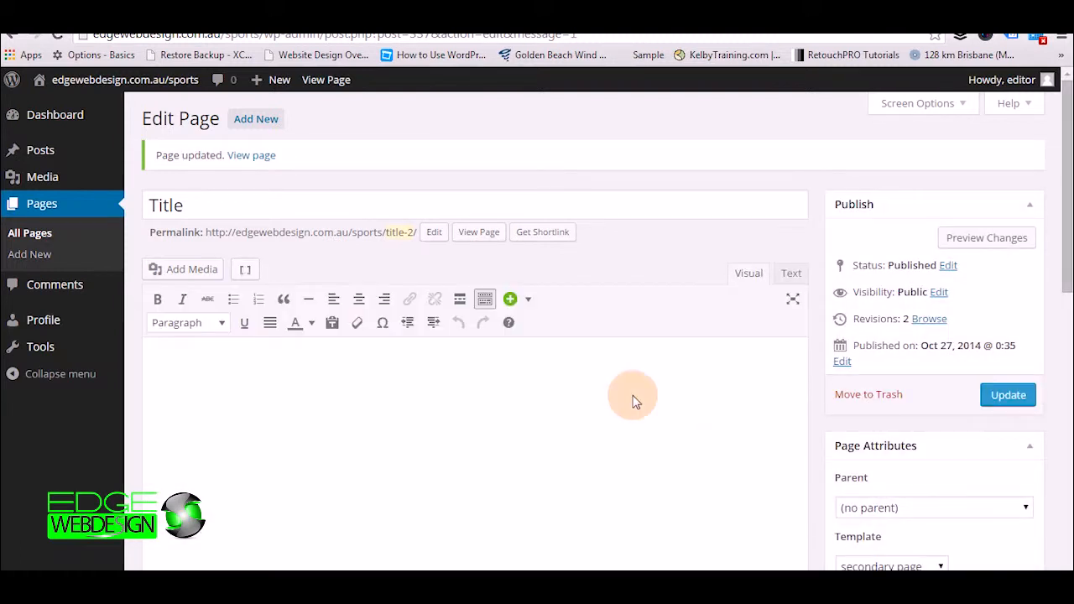
left_click(977, 243)
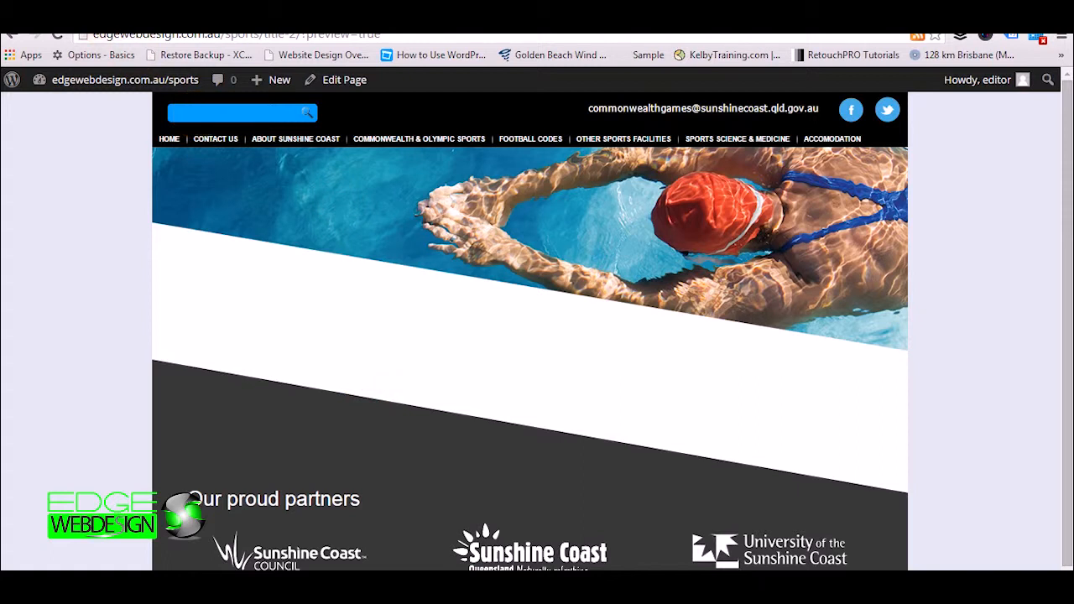
left_click(51, 15)
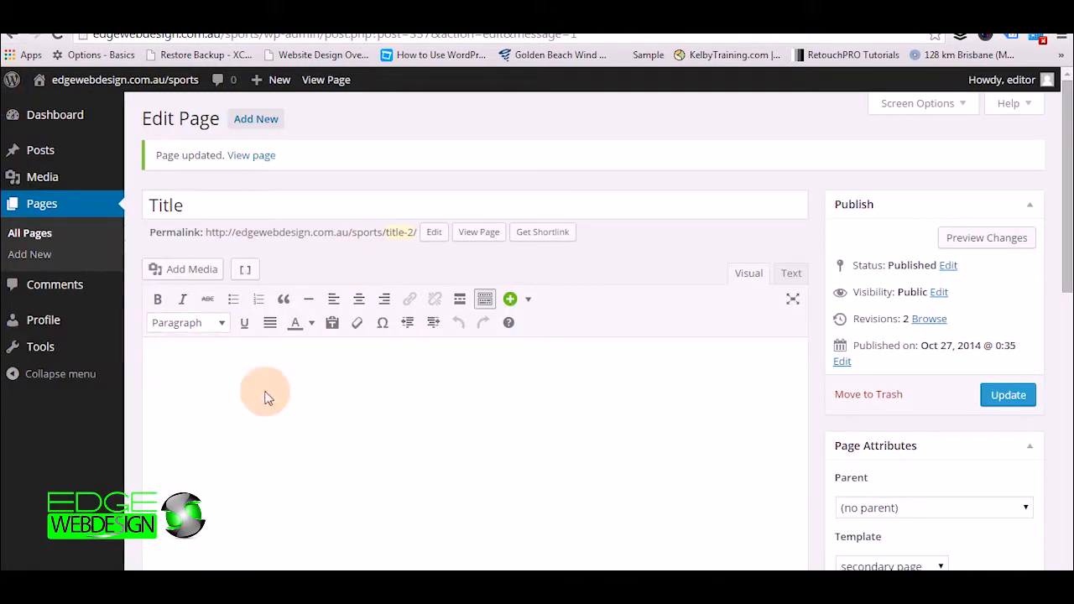
- Add the text "Heading" to the page body and format it as Heading 1
left_click(172, 373)
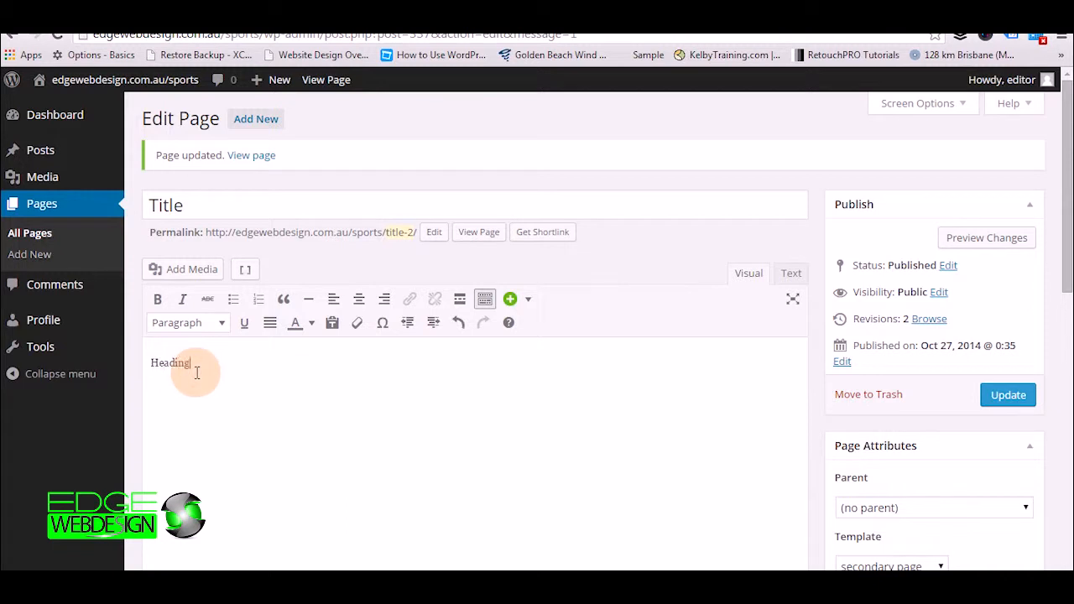
left_click_drag(198, 366, 149, 364)
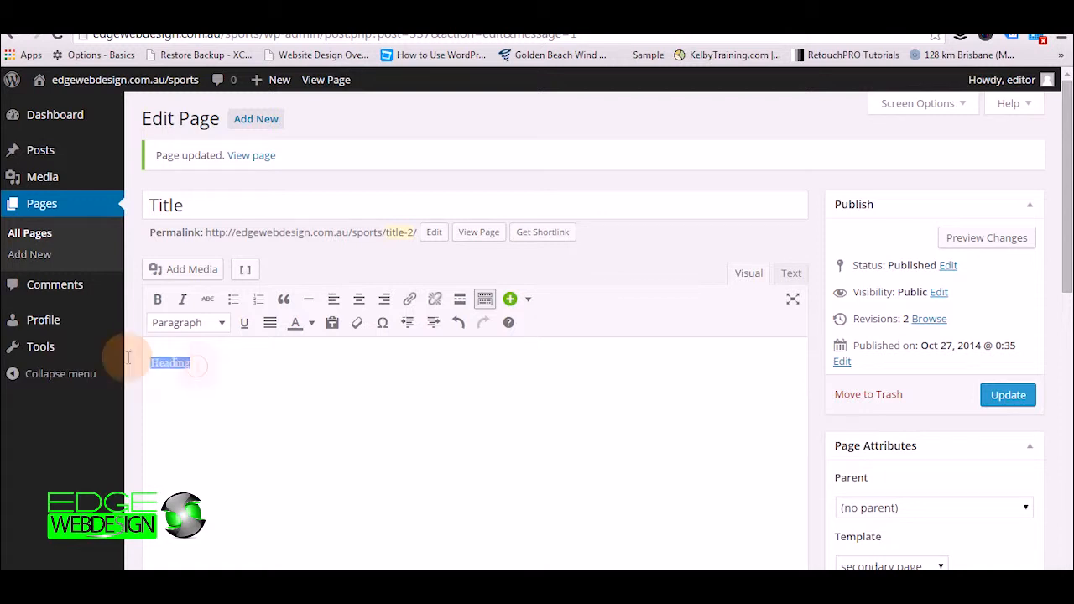
left_click(221, 323)
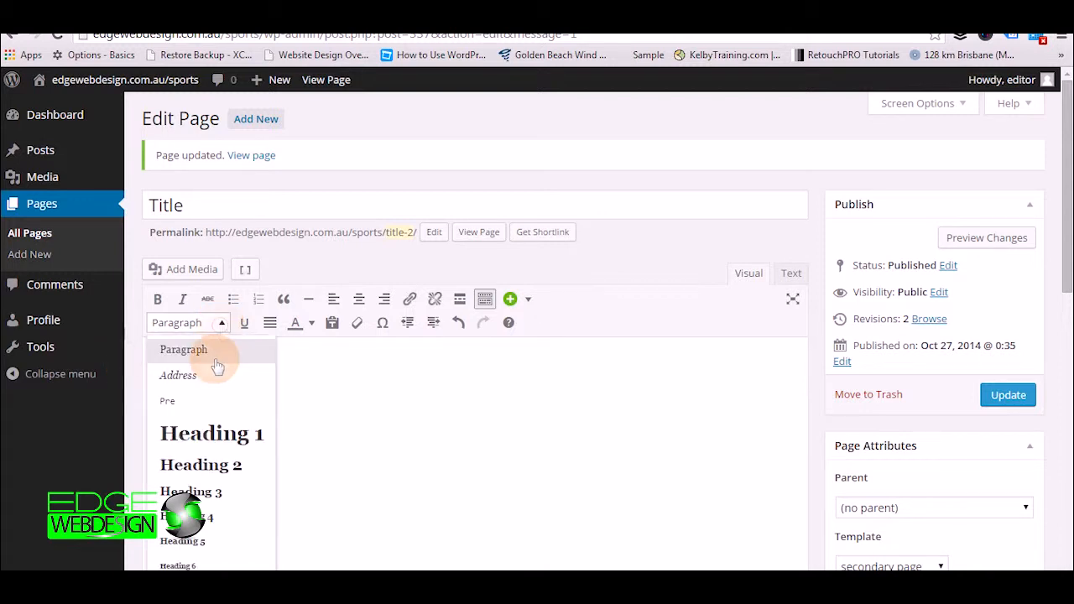
left_click(201, 434)
- Insert a one-half column shortcode with 20 px right padding below the heading and fill it with the Lorem ipsum paragraph
left_click(302, 382)
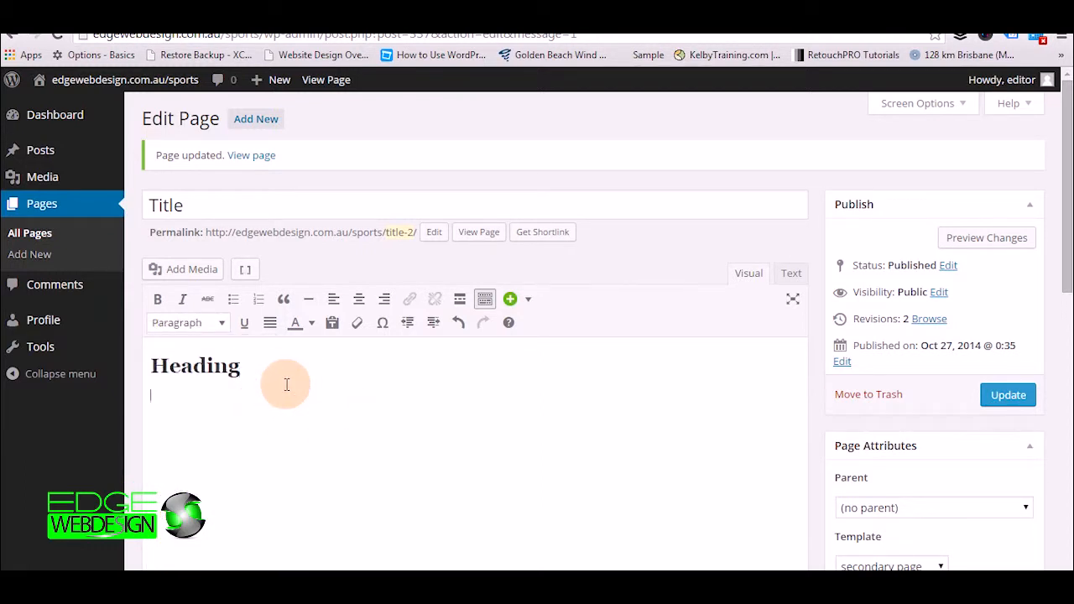
key("Return")
left_click(249, 277)
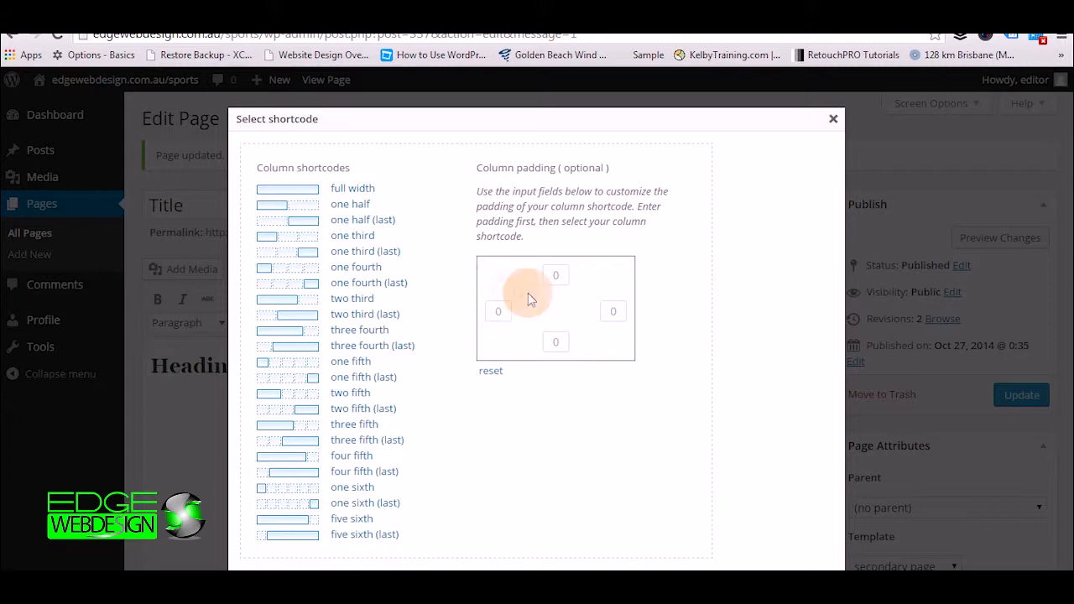
left_click(616, 312)
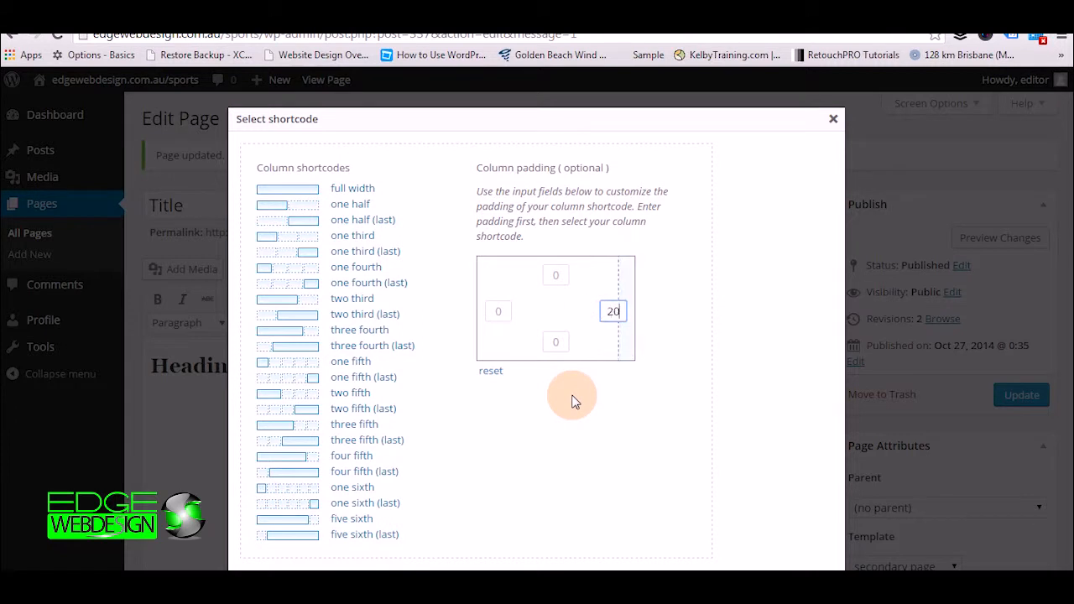
left_click(272, 212)
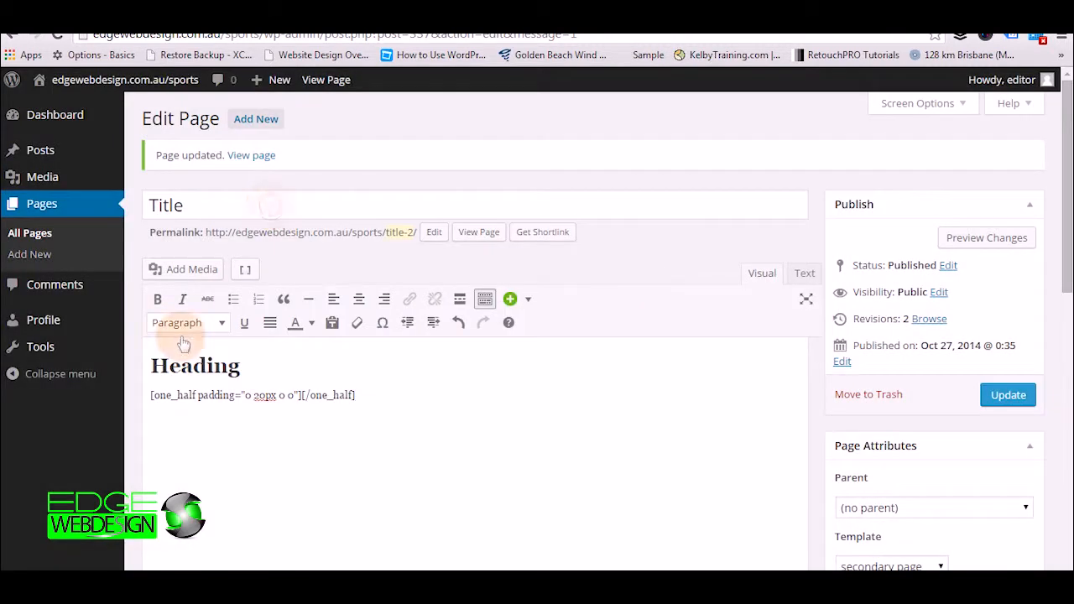
left_click(304, 398)
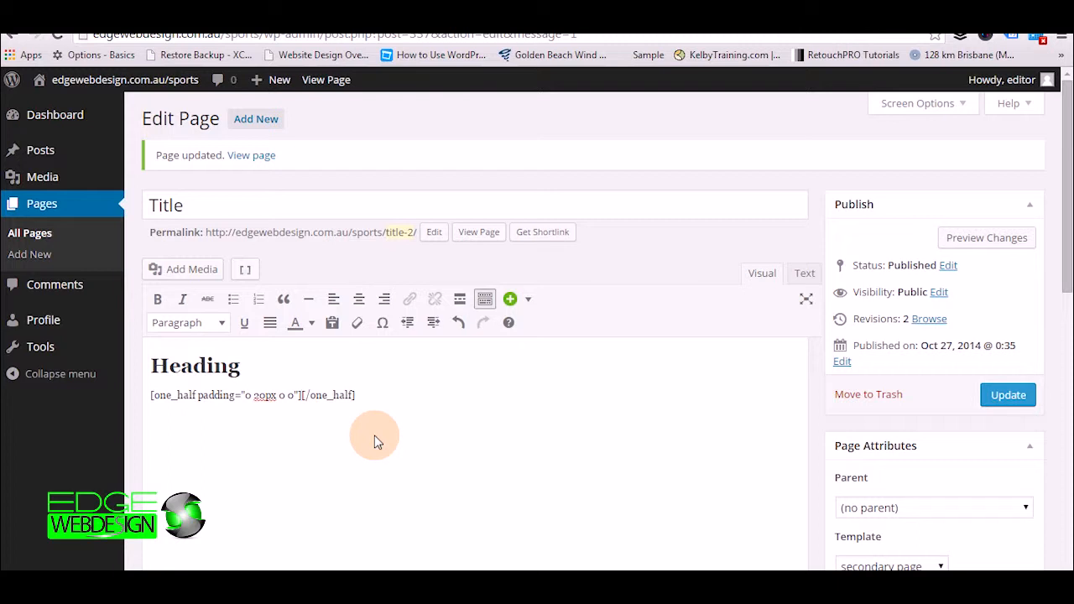
type("Lorem ipsum dolor sit amet, consectetuer adipiscing elit. Nam cursus. Morbi ut mi. Nullam enim leo, egestas id, condimentum at, laoreet mattis, massa. Sed eleifend nonummy diam. Praesent mauris ante, elementum et, bibendum at, posuere sit amet, nibh. Duis tincidunt lectus quis dui viverra vestibulum. Suspendisse vulputate aliquam dui. Nulla elementum dui ut augue. Aliquam vehicula mi at mauris. Maecenas placerat, nisl at consequat rhoncus, sem nunc gravida justo, quis eleifend arcu velit quis lacus. Morbi magna magna, tincidunt a, mattis non, imperdiet vitae, tellus. Sed odio est, auctor ac, sollicitudin in, consequat vitae, orci. Fusce id felis. Vivamus sollicitudin metus eget eros.")
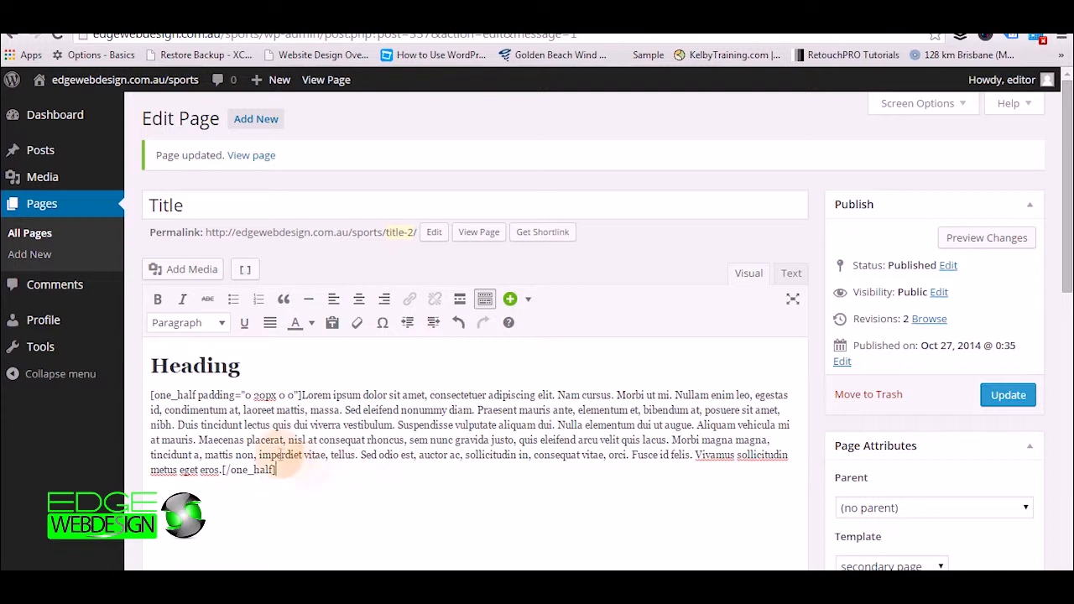
- Insert a second one-half column shortcode with 0px right padding after the first and fill it with the same Lorem ipsum paragraph
left_click(246, 271)
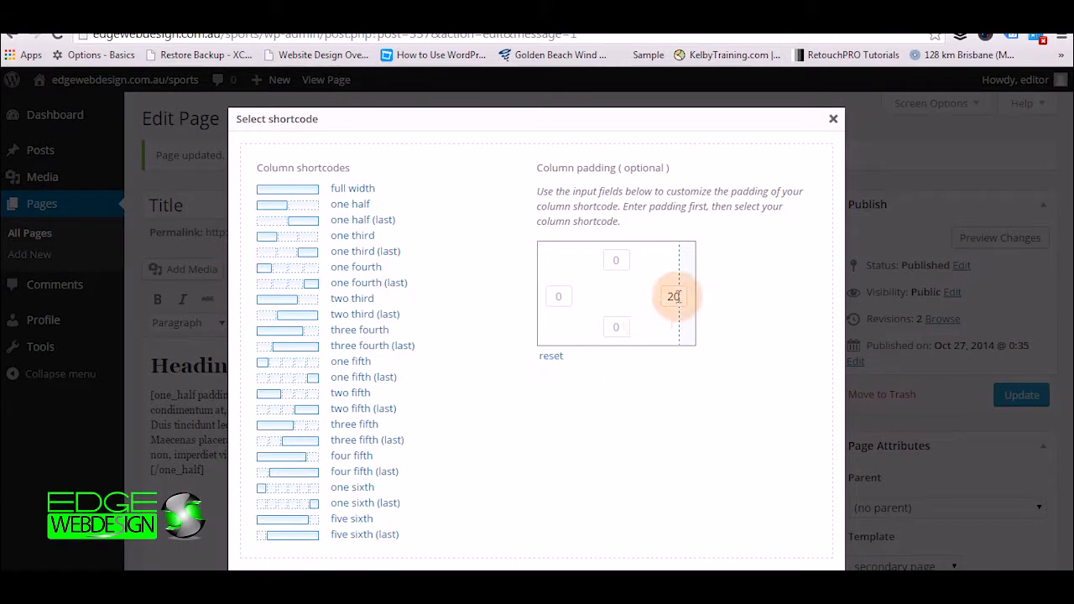
left_click_drag(676, 297, 646, 293)
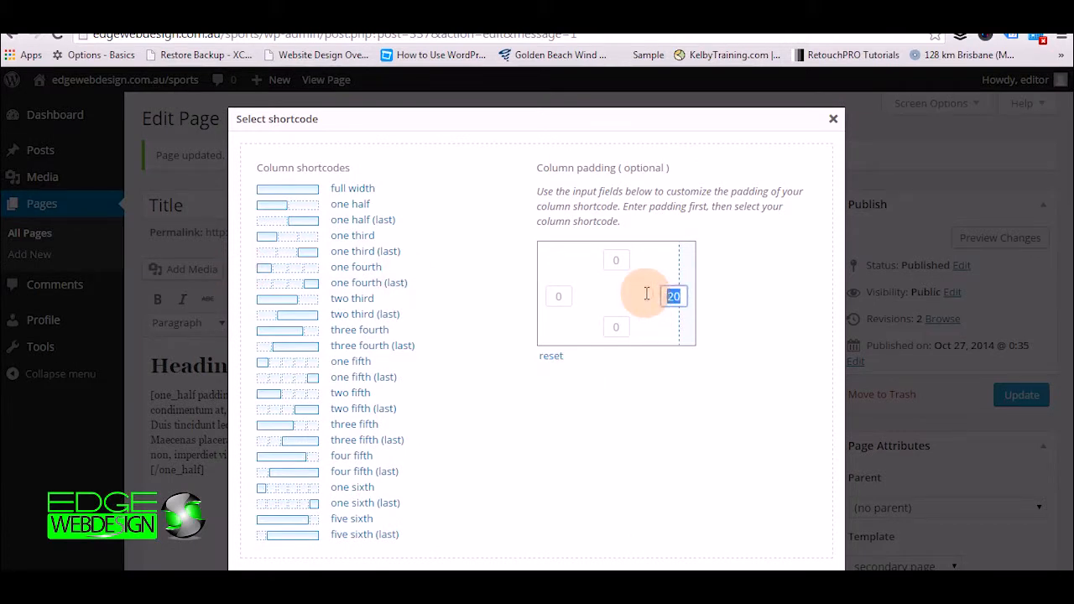
left_click(272, 213)
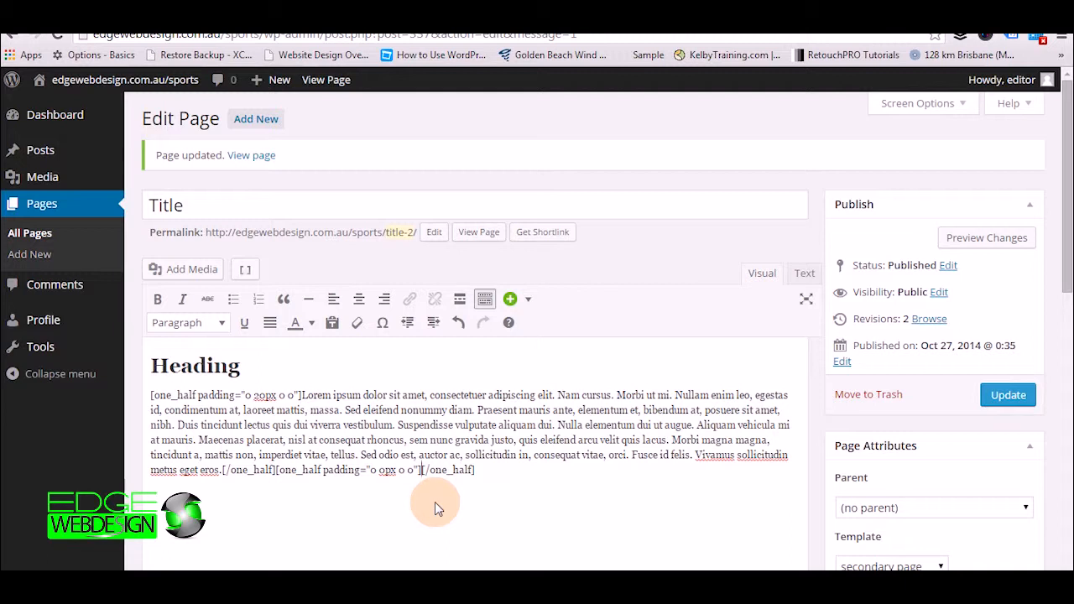
type("Lorem ipsum dolor sit amet, consectetuer adipiscing elit. Nam cursus. Morbi ut mi. Nullam enim leo, egestas id, condimentum at, laoreet mattis, massa. Sed eleifend nonummy diam. Praesent mauris ante, elementum et, bibendum at, posuere sit amet, nibh. Duis tincidunt lectus quis dui viverra vestibulum. Suspendisse vulputate aliquam dui. Nulla elementum dui ut augue. Aliquam vehicula mi at mauris. Maecenas placerat, nisl at consequat rhoncus, sem nunc gravida justo, quis eleifend arcu velit quis lacus. Morbi magna magna, tincidunt a, mattis non, imperdiet vitae, tellus. Sed odio est, auctor ac, sollicitudin in, consequat vitae, orci. Fusce id felis. Vivamus sollicitudin metus eget eros.")
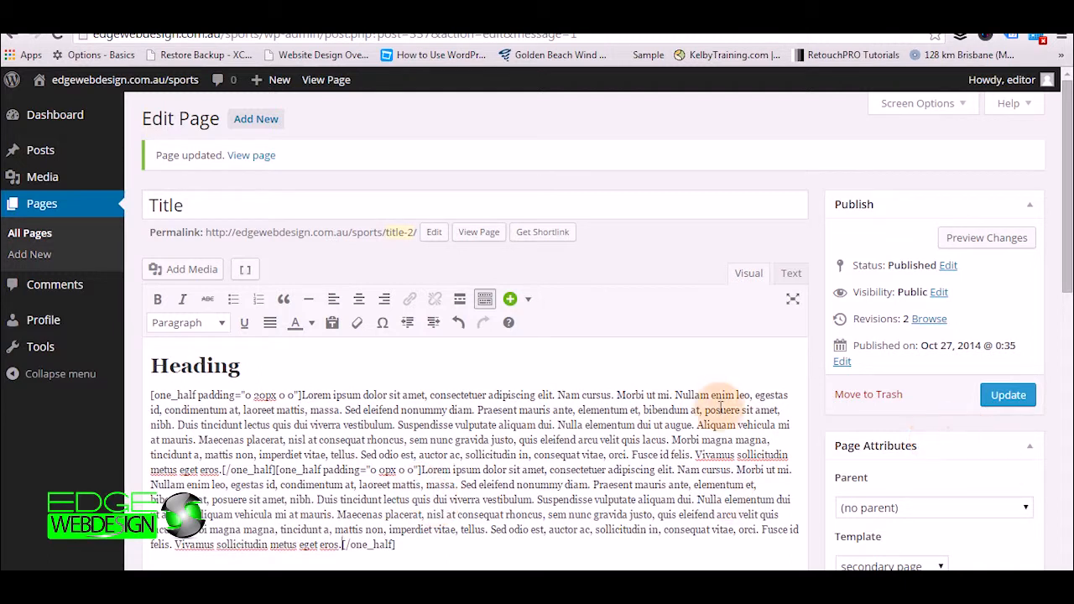
- Update the page, preview the heading with its two text columns, and return to the editor
left_click(996, 395)
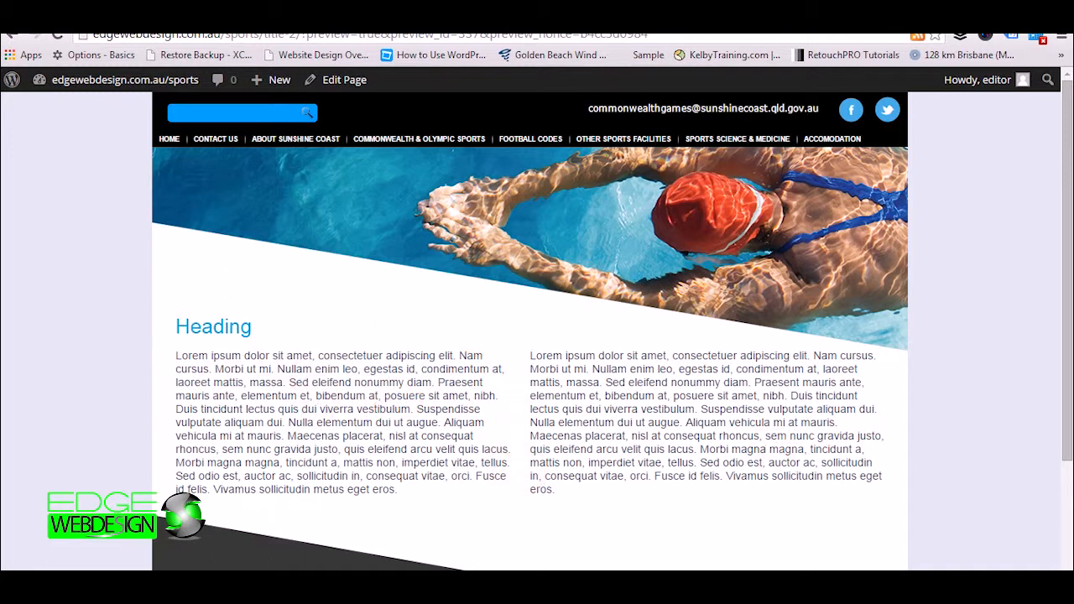
left_click(336, 21)
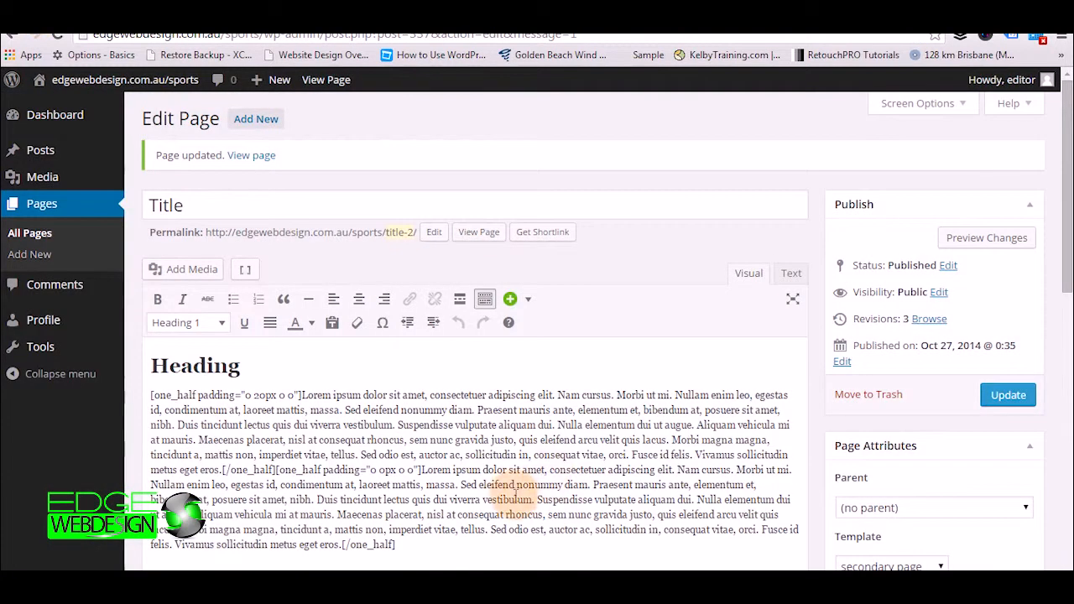
- Insert a one-half column shortcode with 35 px right padding in a new paragraph below the two text columns
scroll(514, 499, "down", 2)
left_click(425, 387)
left_click(425, 387)
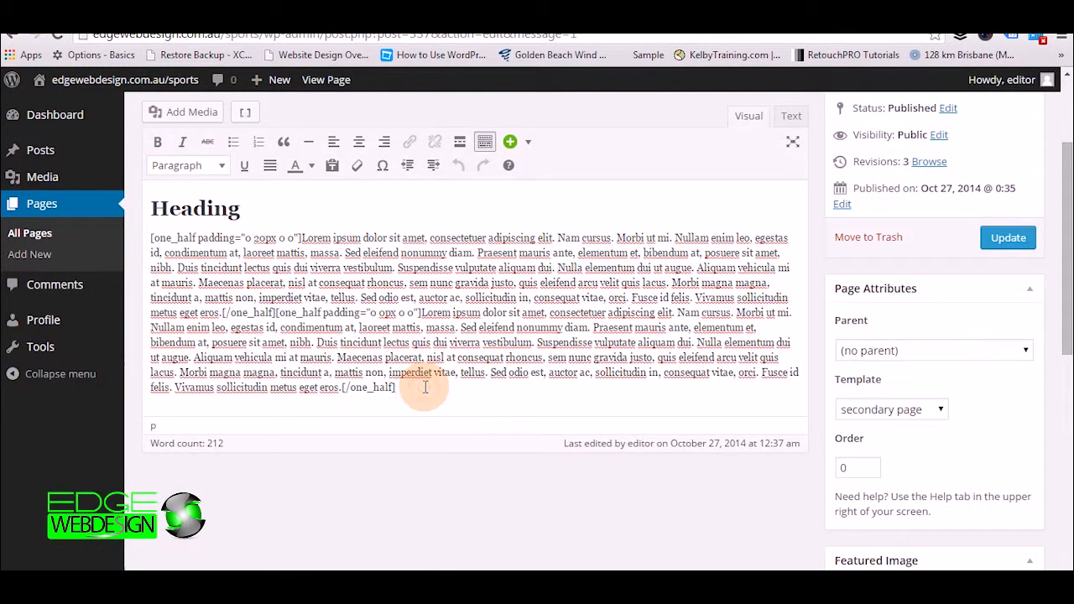
key("Return")
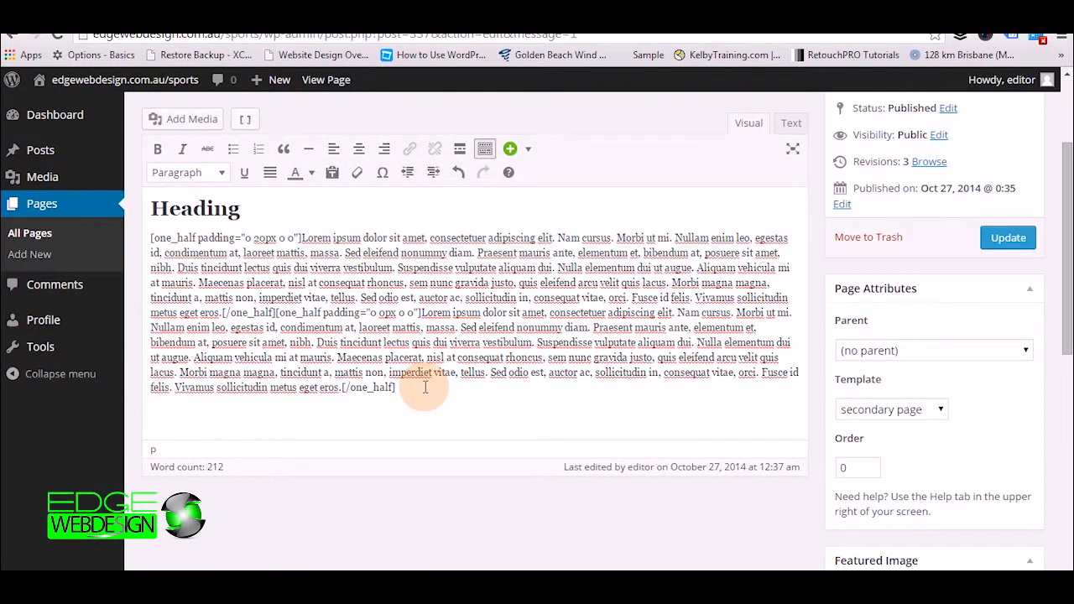
left_click(244, 119)
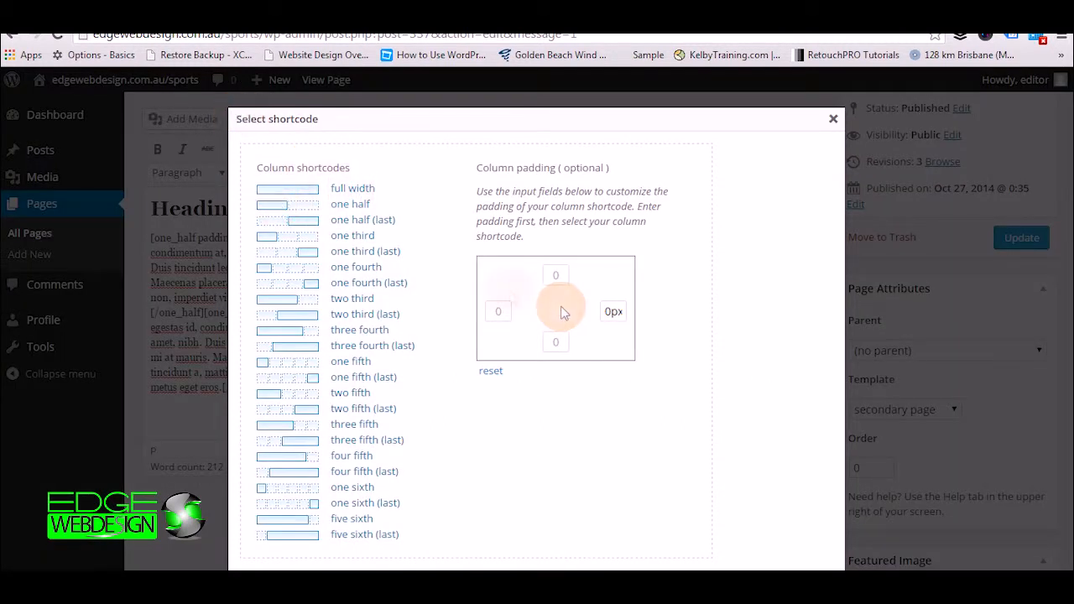
double_click(603, 310)
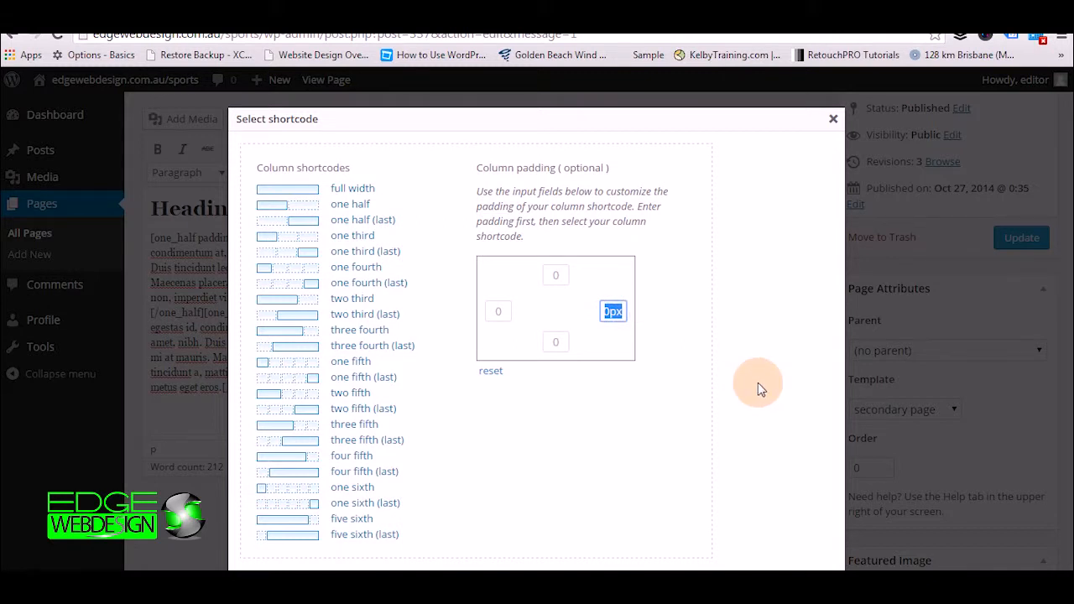
type("35")
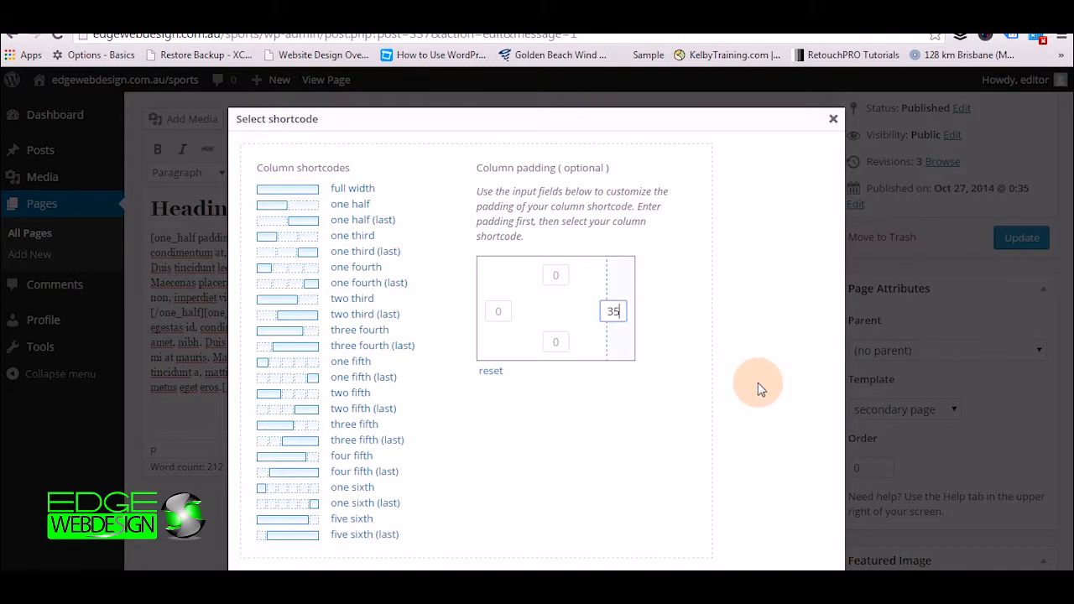
left_click(277, 209)
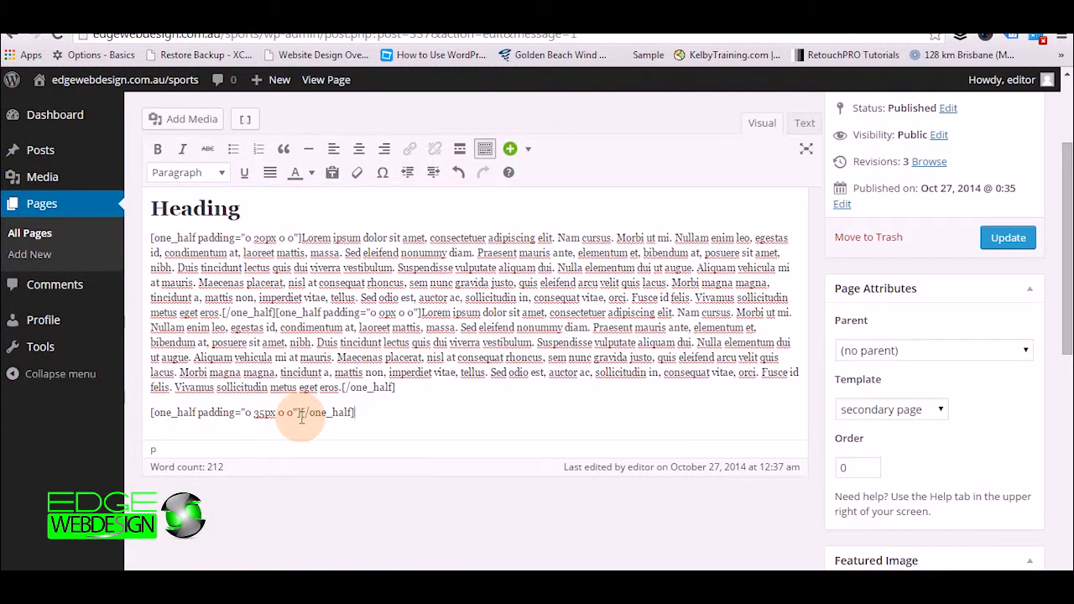
- Insert the pool-right image into the one-half column with 35px padding, with no link and size Medium – 300 × 201
scroll(431, 431, "up", 2)
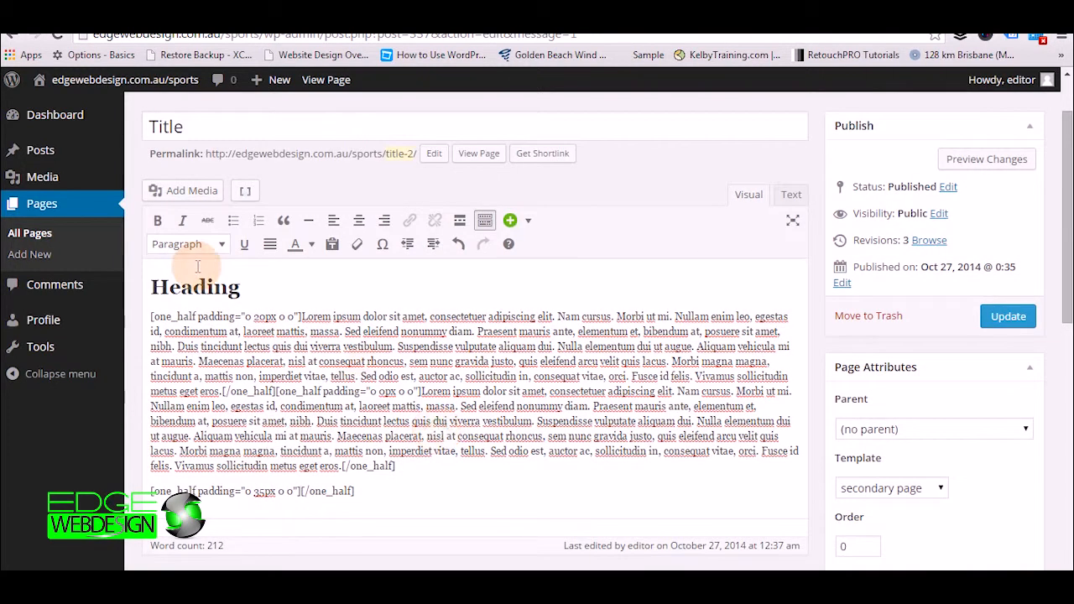
left_click(180, 192)
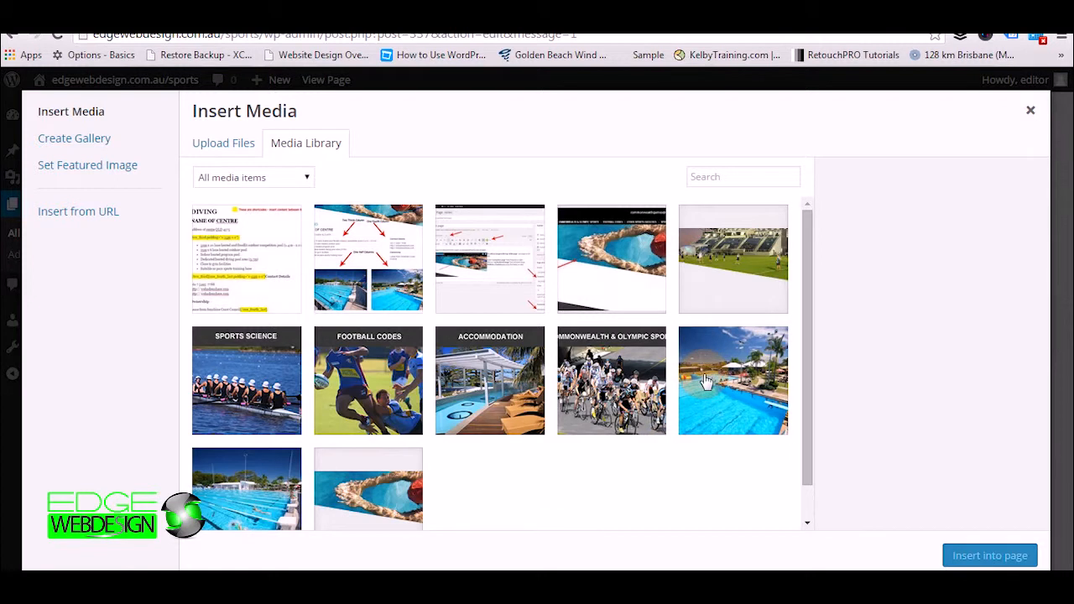
left_click(705, 381)
left_click_drag(1040, 347, 1048, 434)
left_click(983, 447)
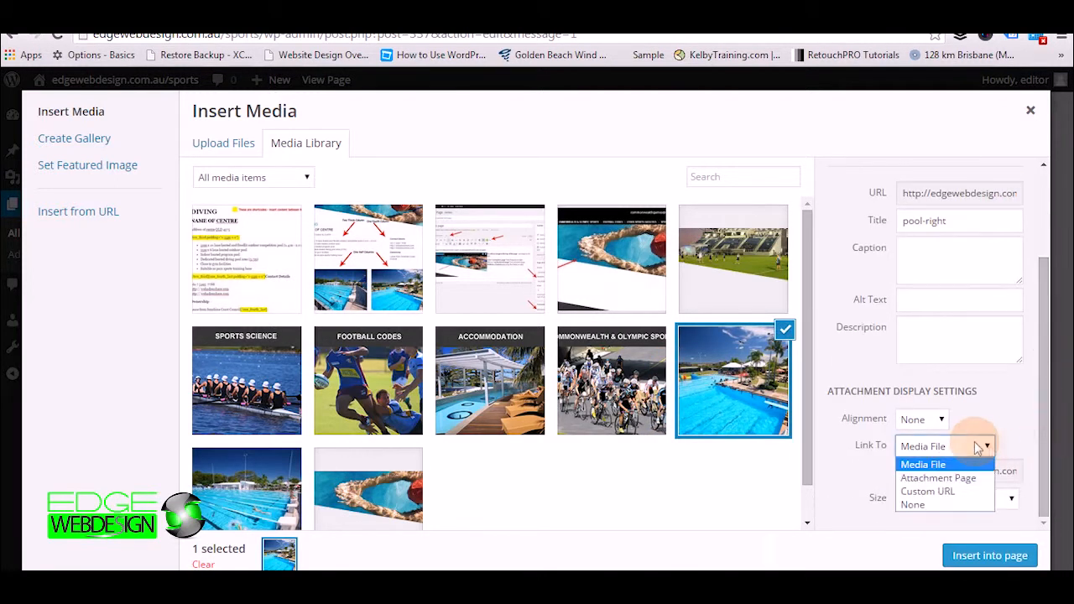
left_click(923, 505)
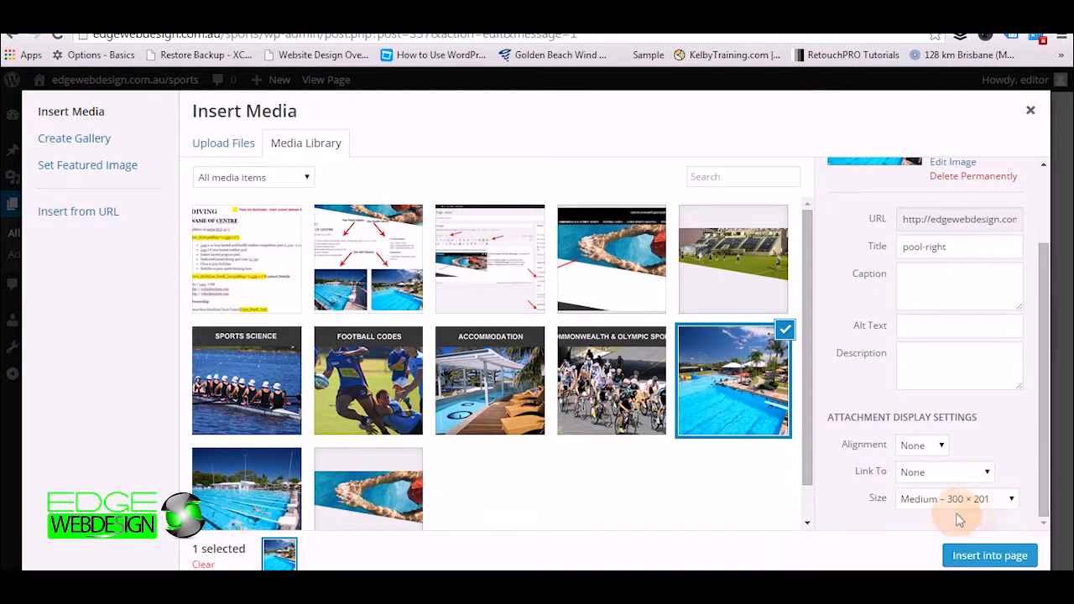
left_click(977, 557)
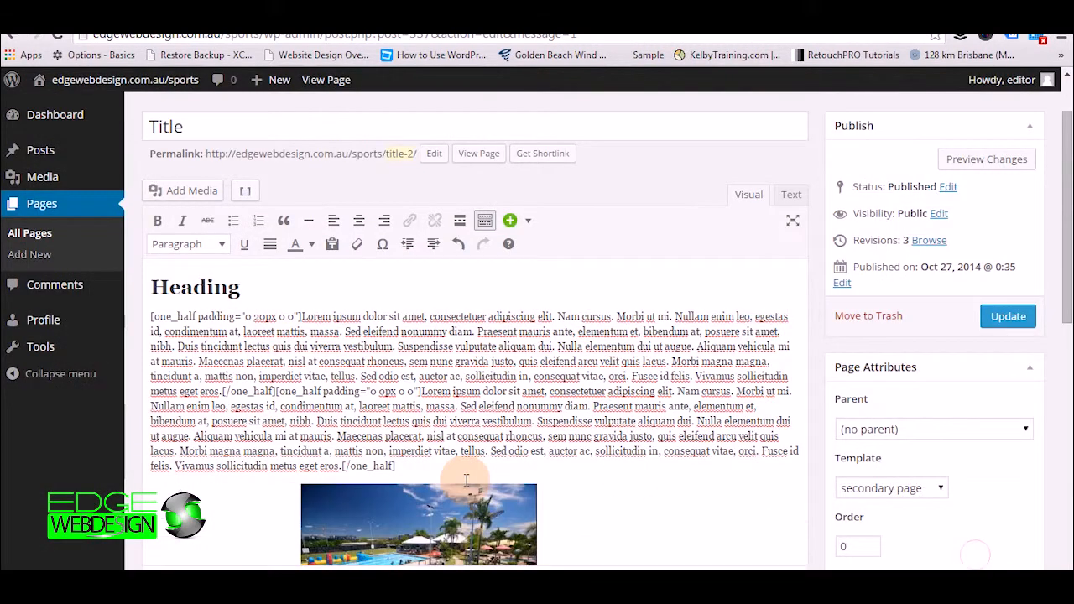
- Insert another one-half column shortcode with 0px right padding directly after the column holding the pool-right image
scroll(635, 455, "down", 3)
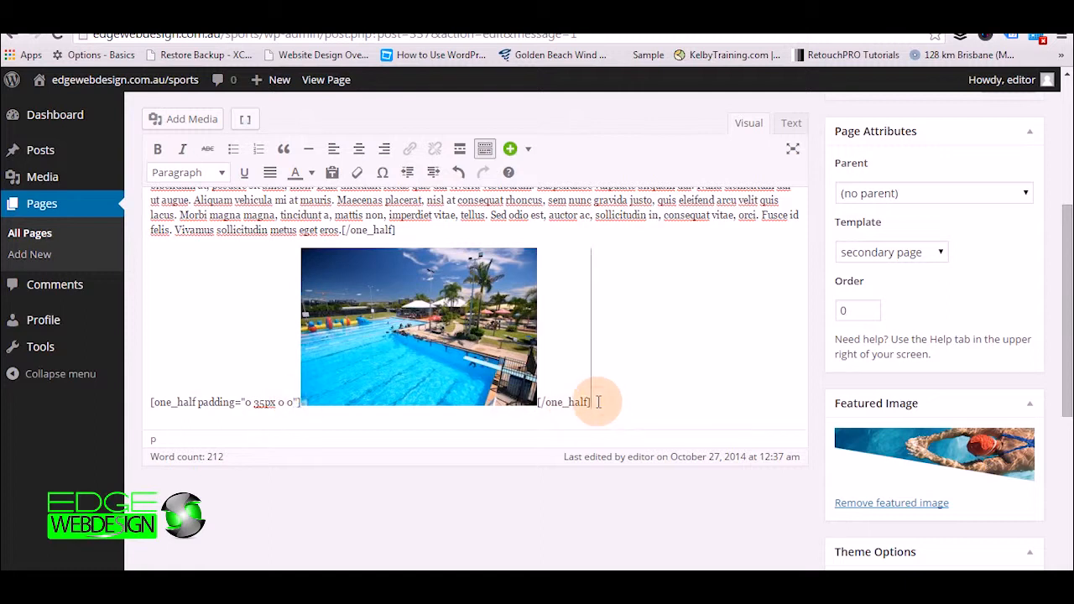
left_click(246, 123)
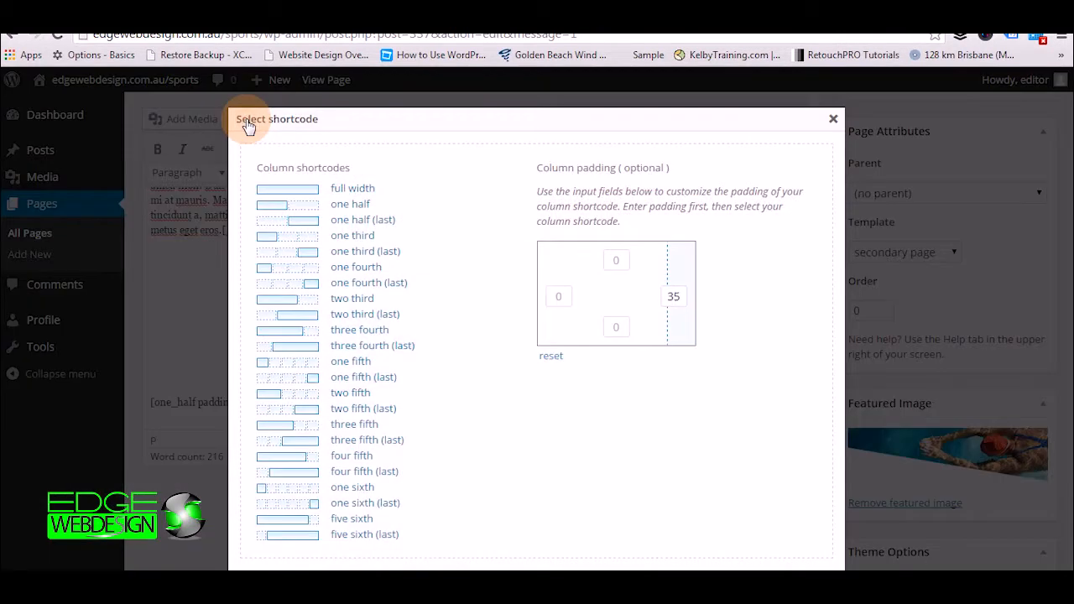
left_click_drag(683, 297, 604, 353)
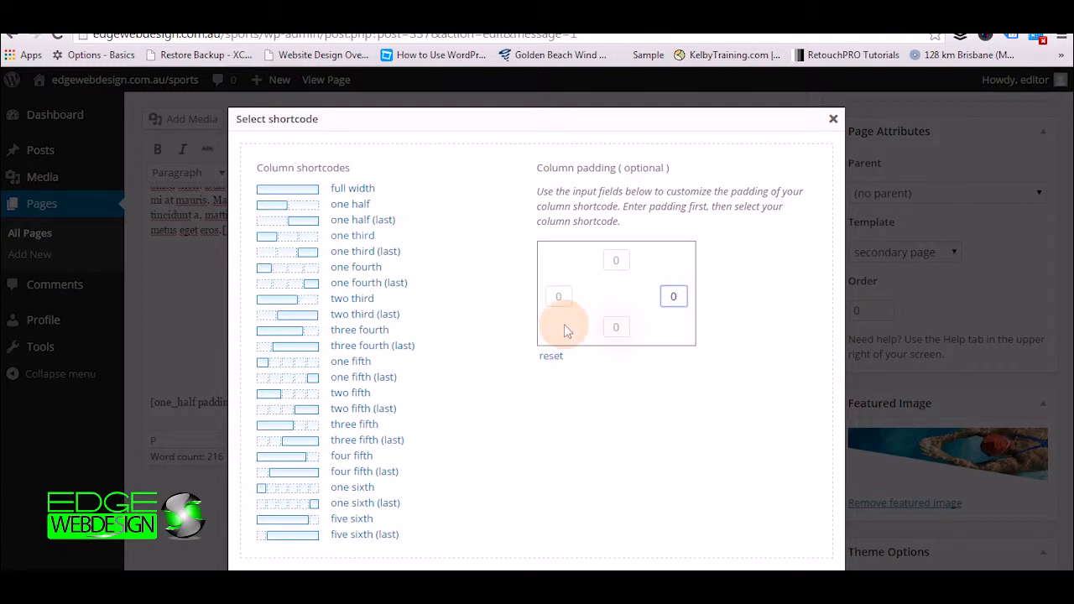
left_click(266, 210)
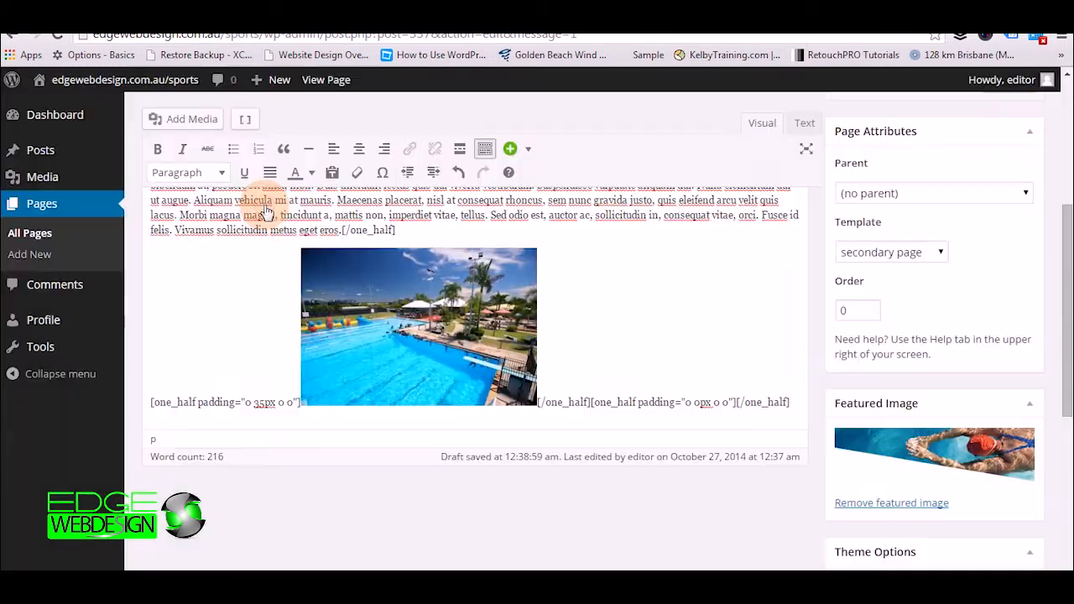
- Insert the pool-left image into the new 0px-padding column, with no link and size Medium – 300 × 201
left_click(736, 402)
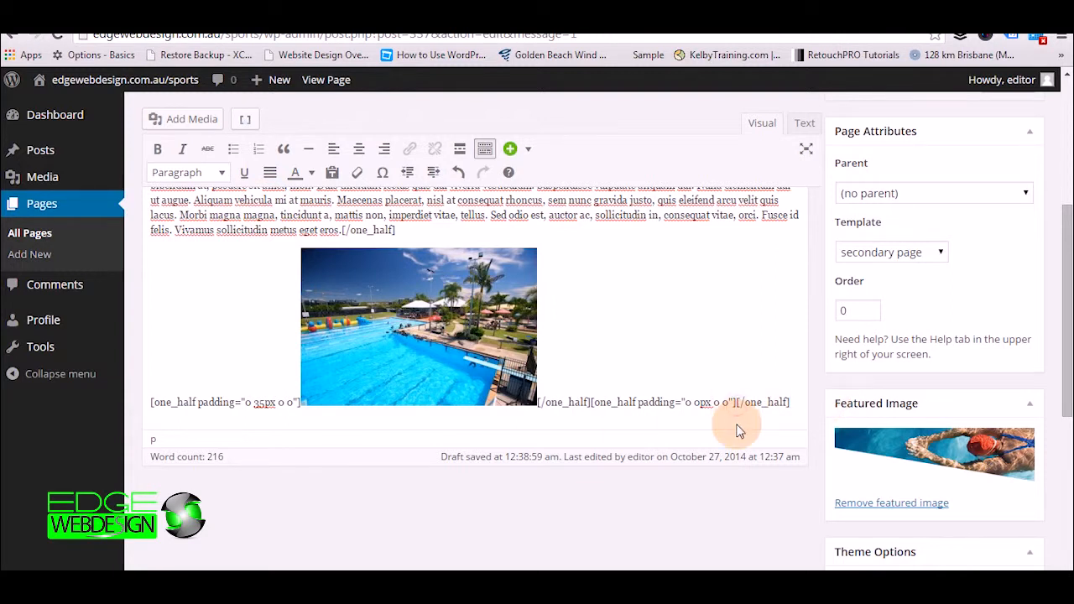
left_click(184, 119)
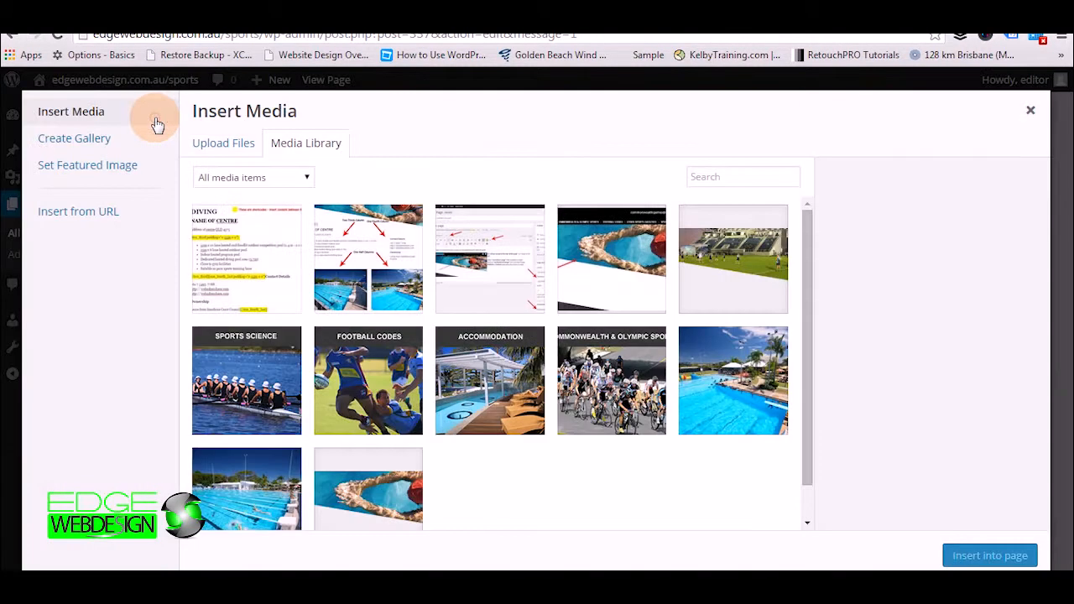
left_click(244, 478)
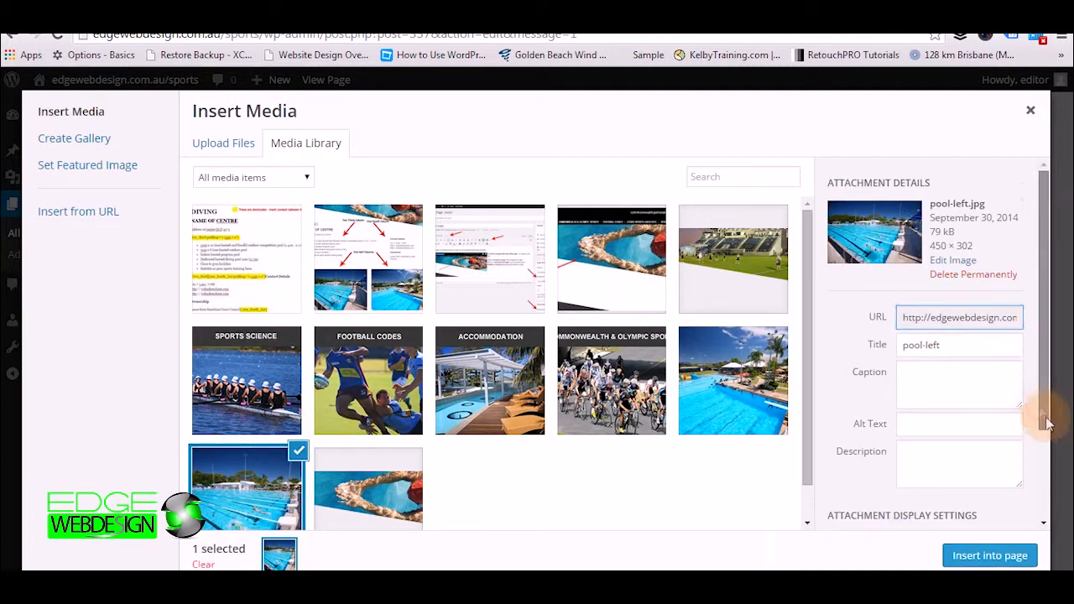
left_click_drag(1046, 412, 1049, 504)
left_click(969, 448)
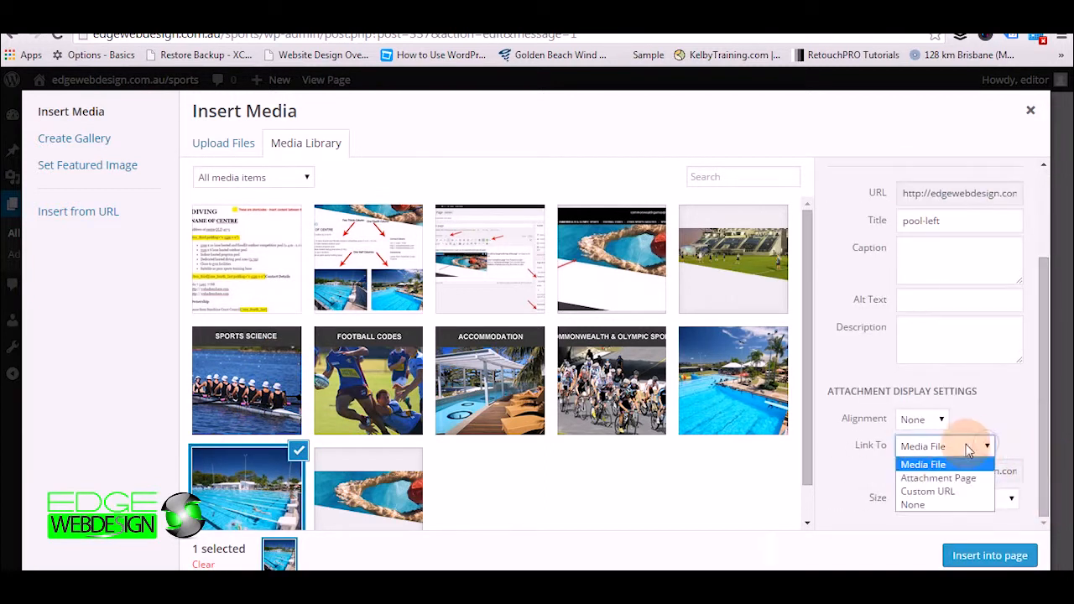
left_click(913, 504)
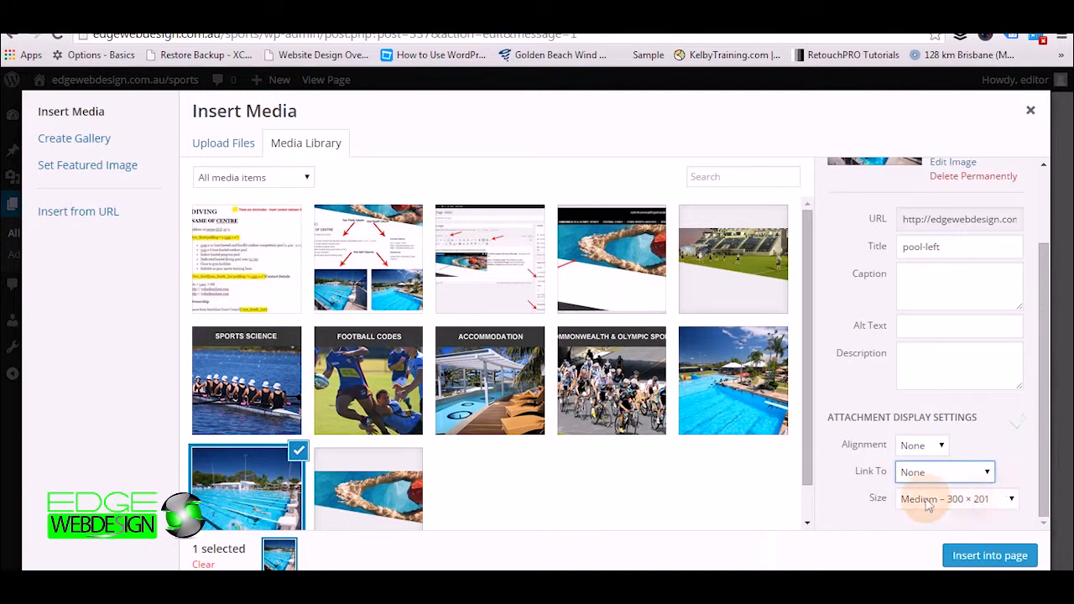
left_click(980, 554)
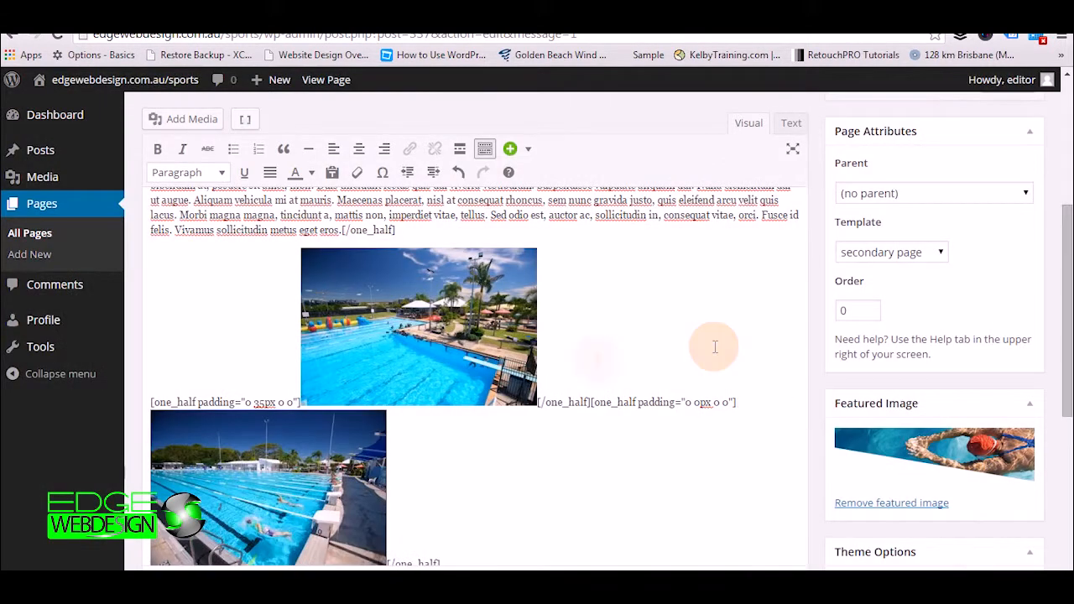
- Update the page, preview the two image columns below the text, and return to the editor
scroll(856, 307, "up", 4)
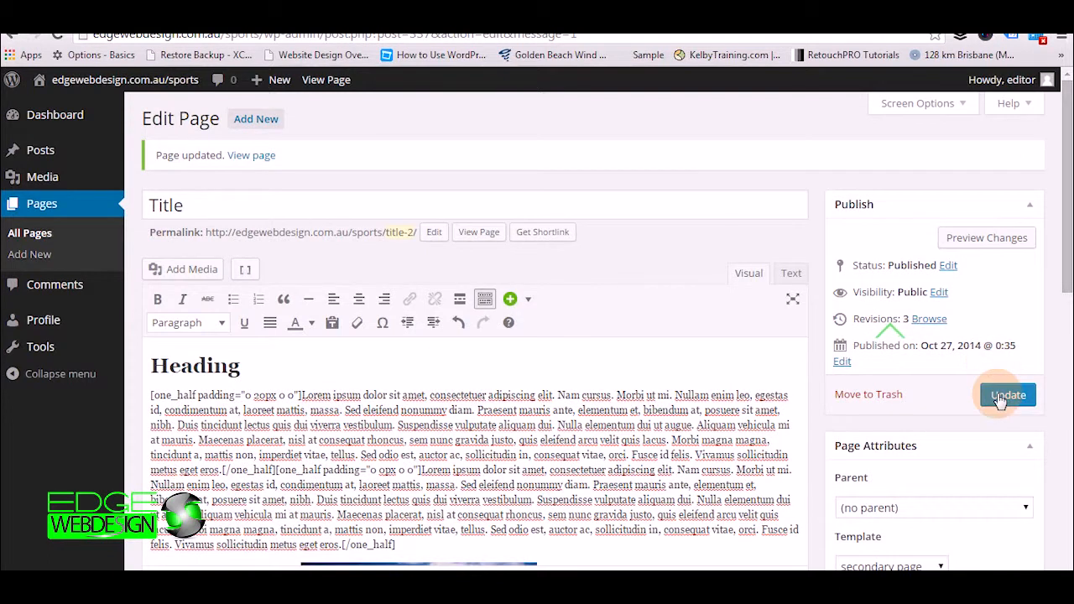
left_click(1000, 396)
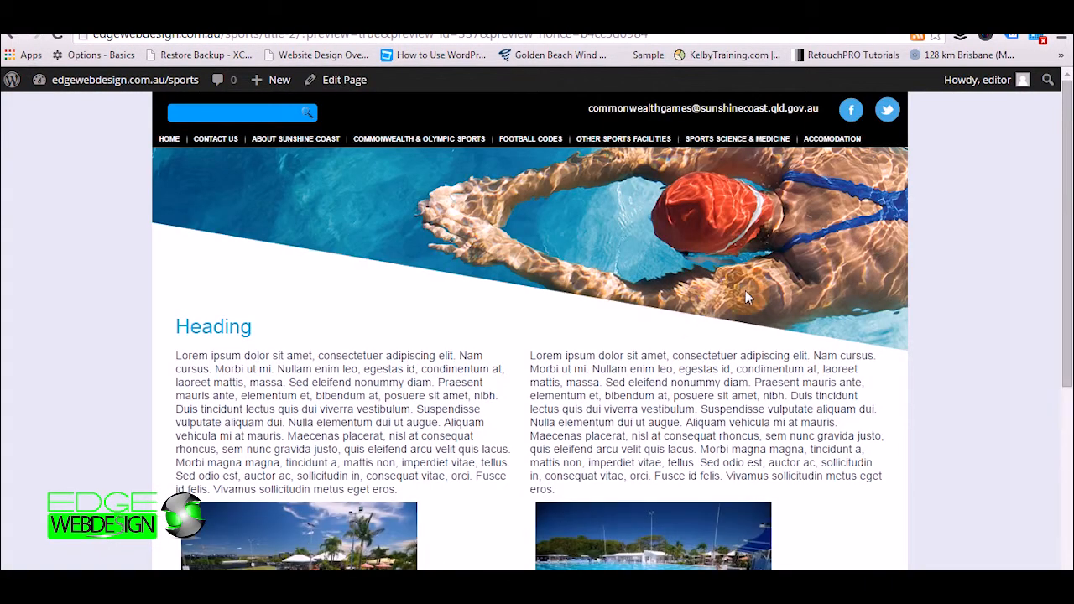
scroll(755, 277, "down", 3)
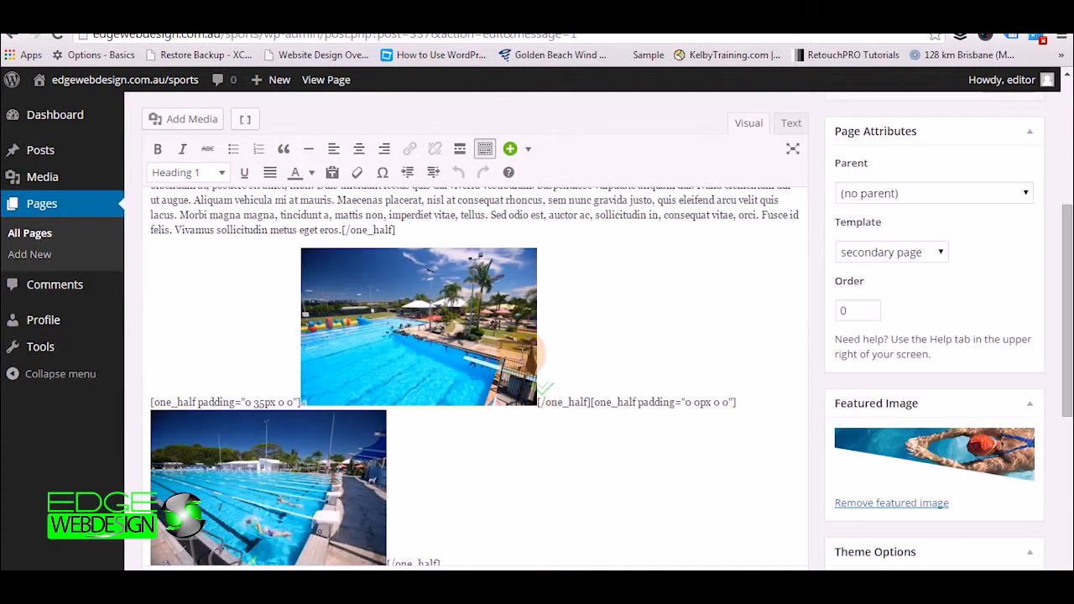
- Enlarge both pool images proportionally in the editor, giving them matching widths that better fill their columns
left_click(438, 323)
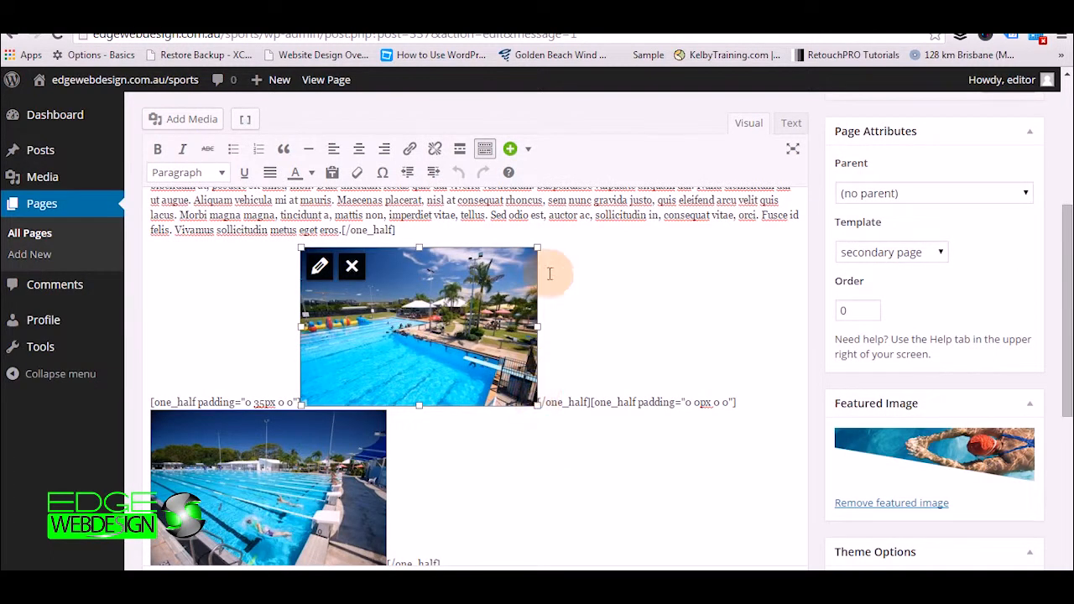
left_click_drag(536, 407, 618, 457)
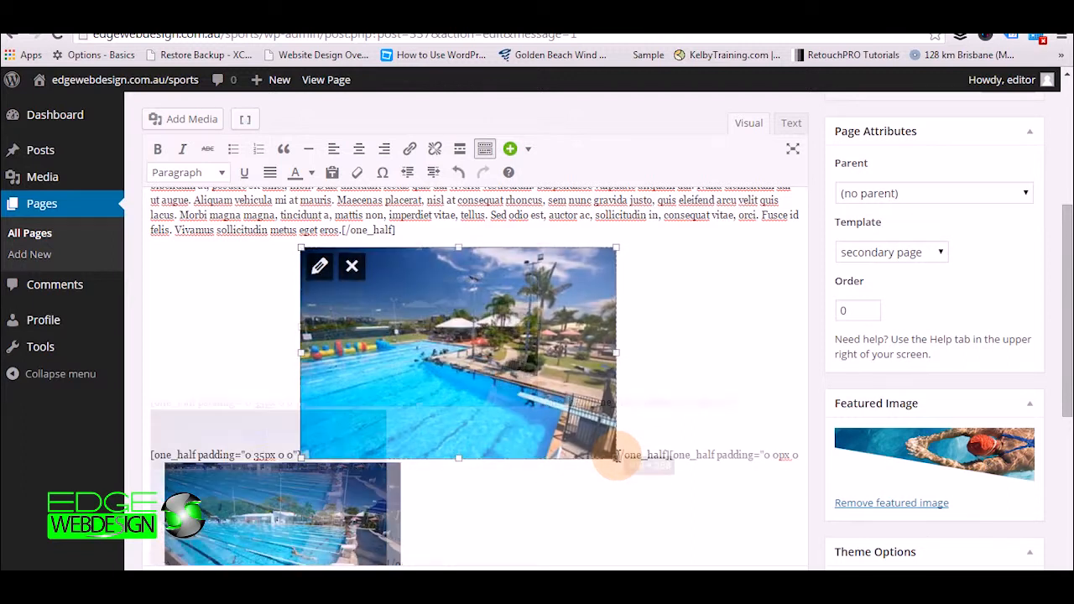
left_click(395, 487)
left_click_drag(400, 462, 478, 429)
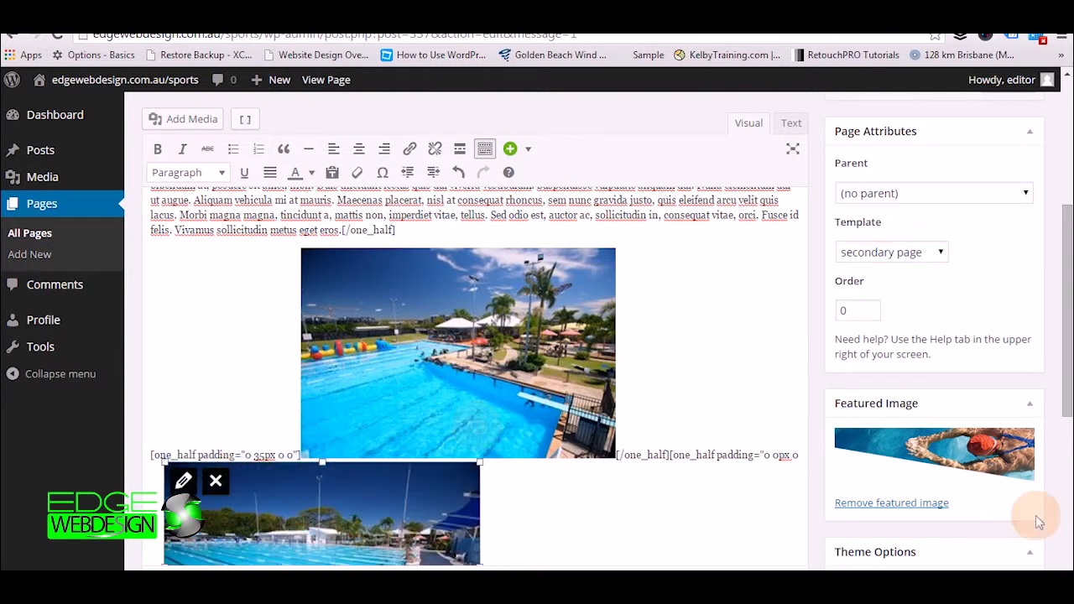
- Update the page, check the enlarged images against the text columns in the preview, and return to the editor
scroll(1062, 374, "up", 2)
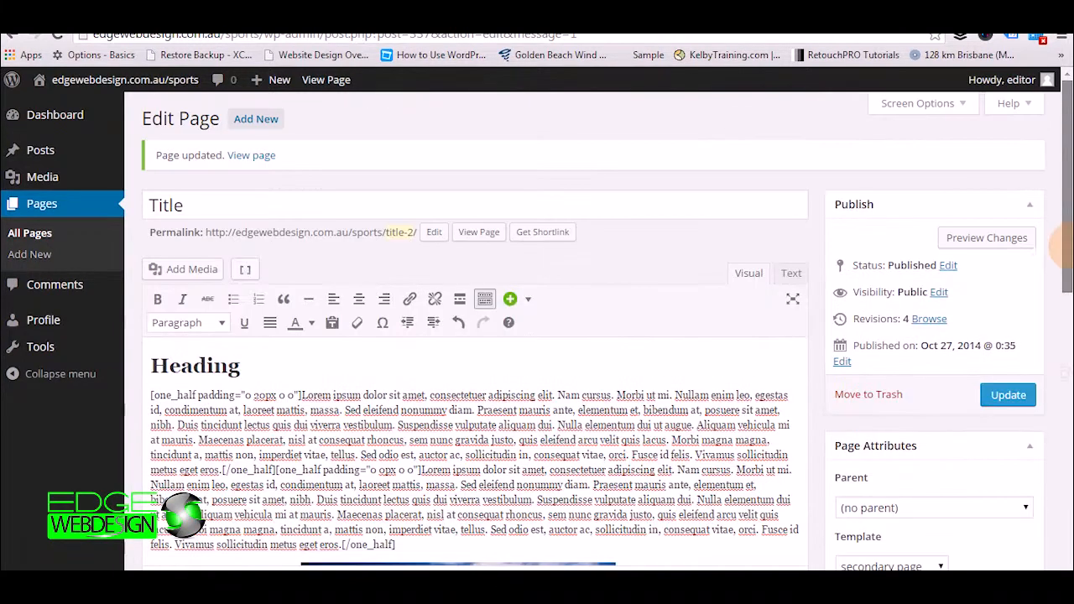
left_click(1002, 399)
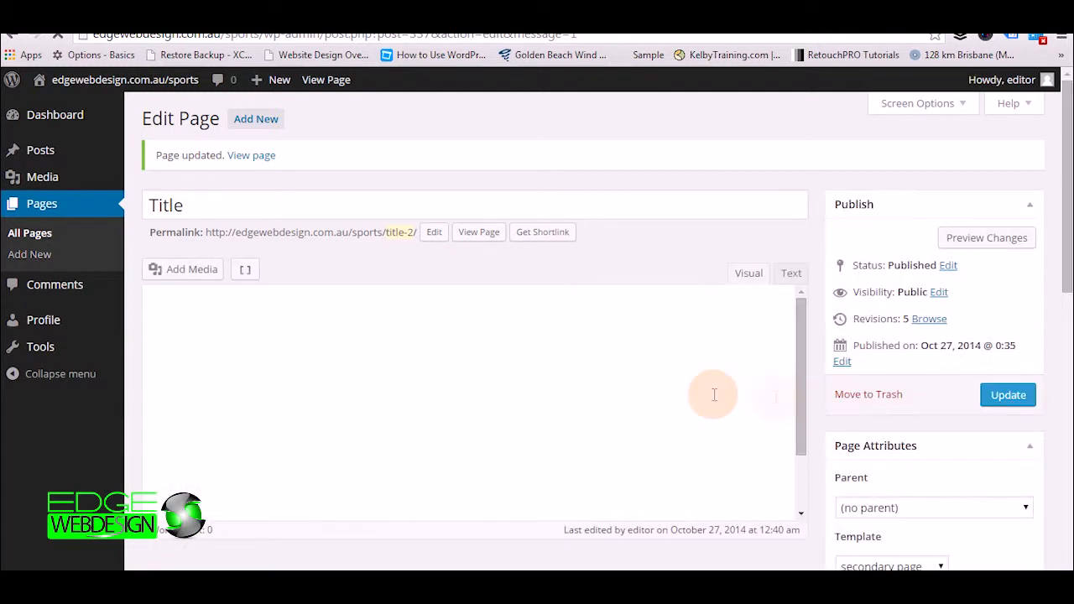
left_click(983, 241)
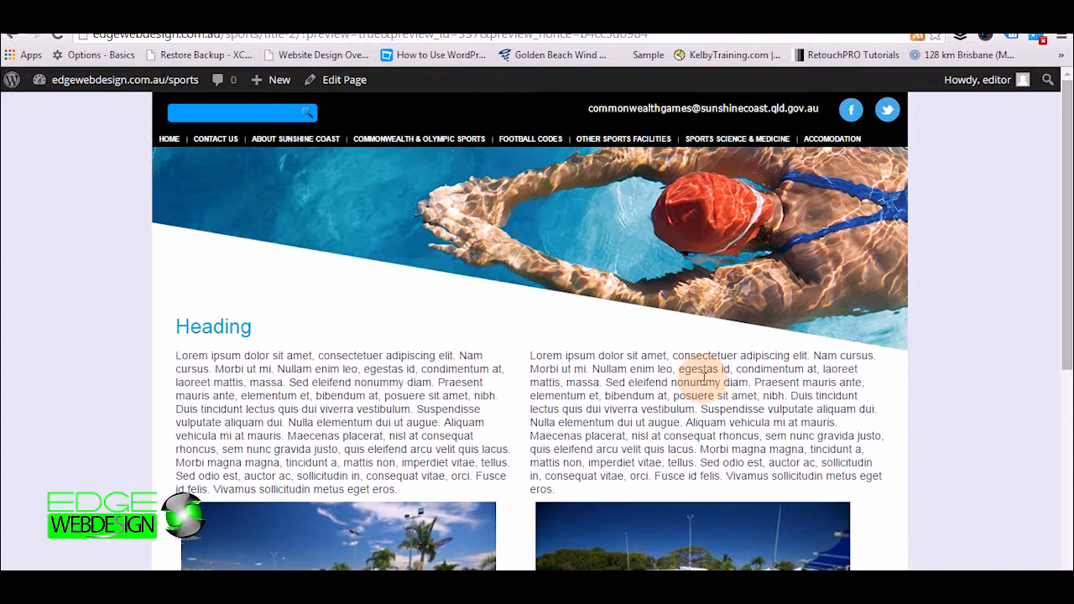
scroll(684, 350, "down", 2)
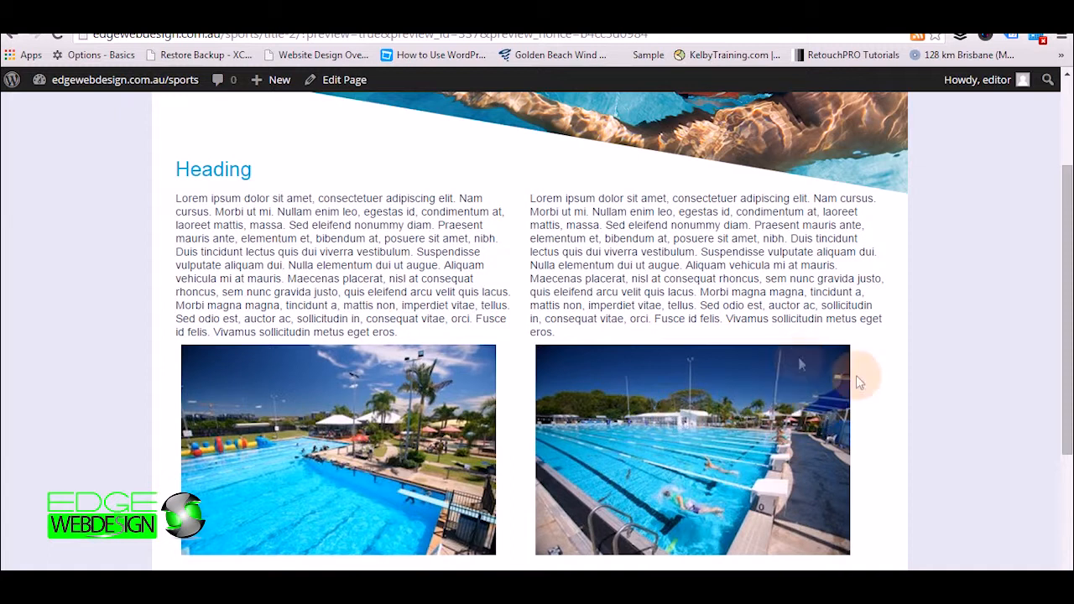
scroll(856, 375, "down", 2)
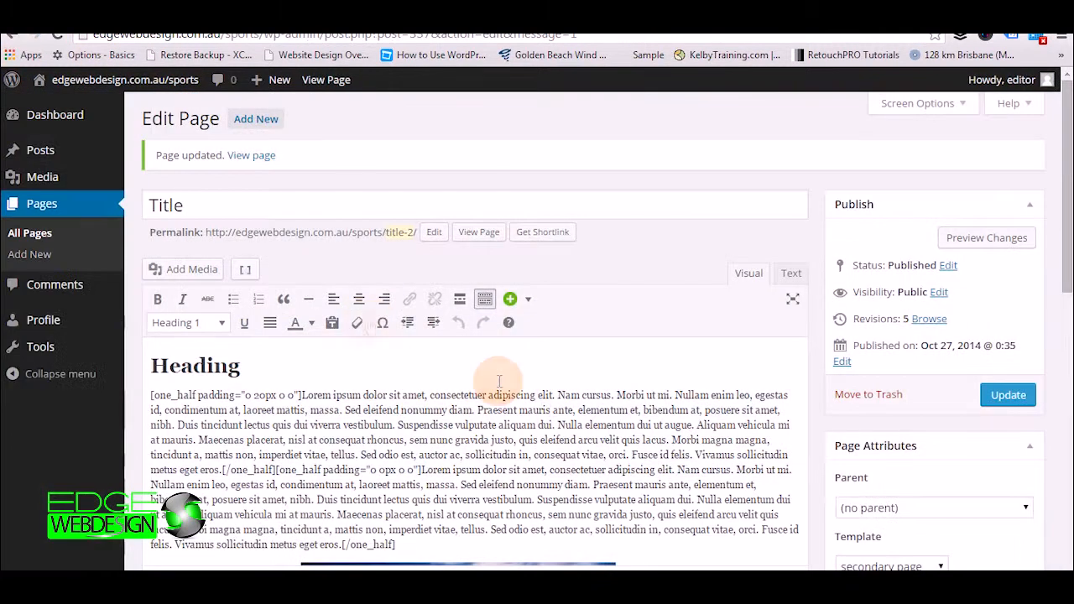
- Add two empty paragraphs after the closing one-half shortcode of the pool-left image column
scroll(496, 379, "down", 8)
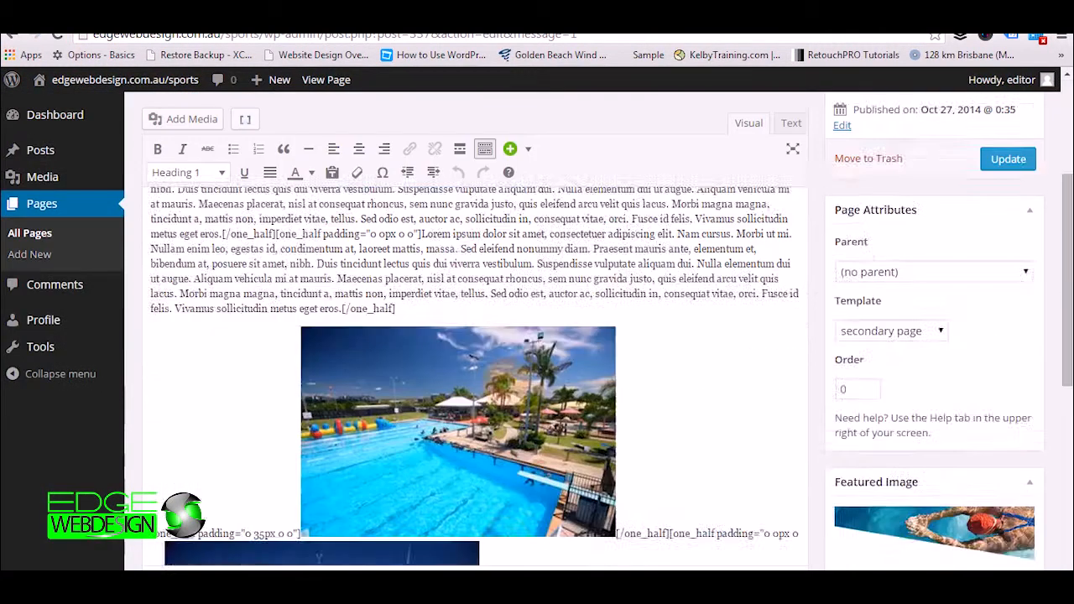
left_click(534, 355)
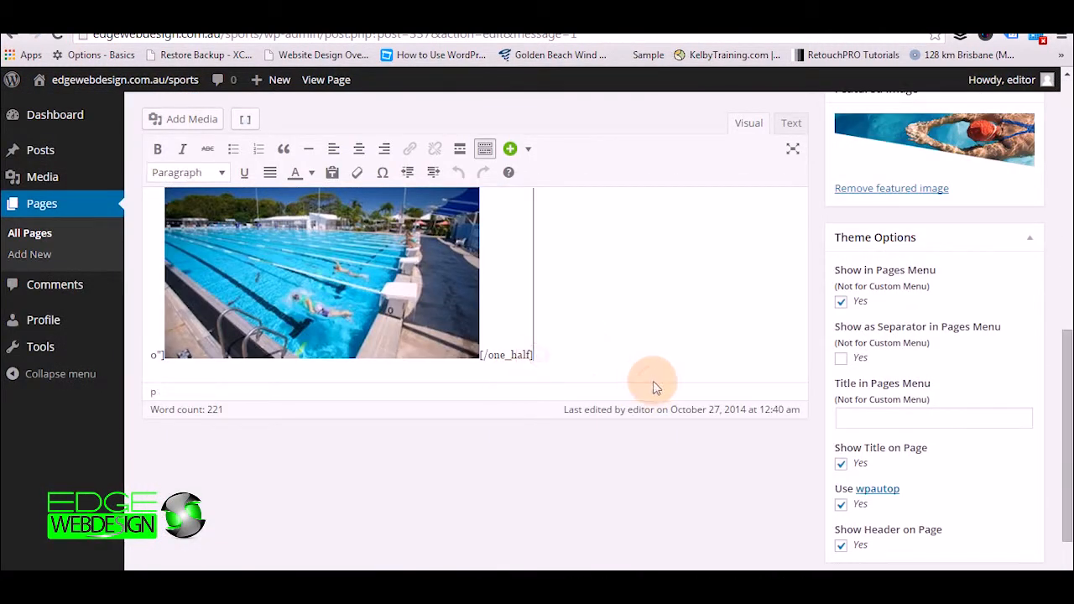
key("Return")
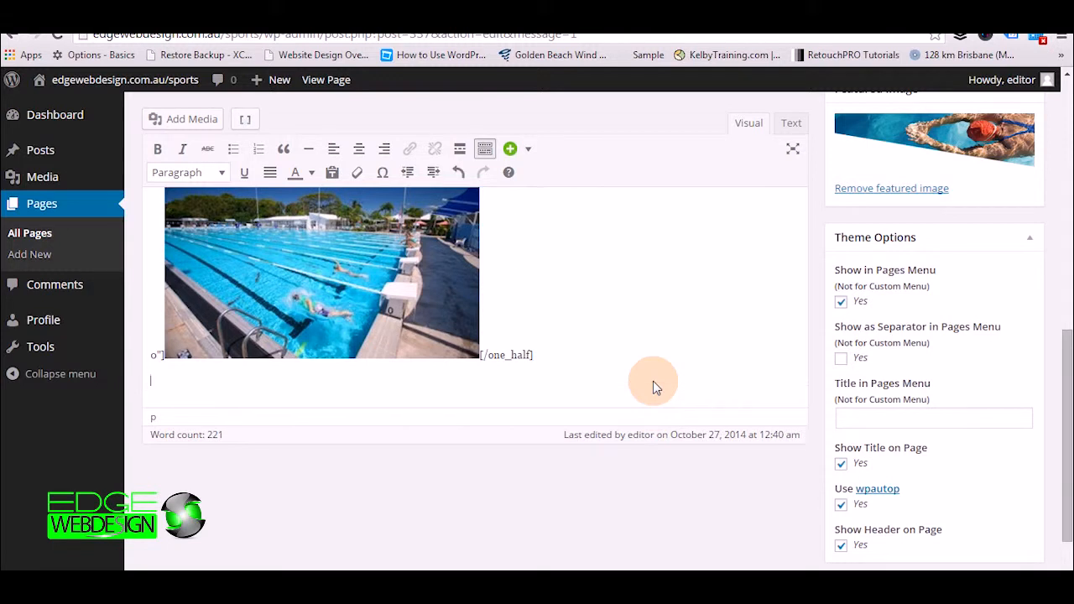
key("Return")
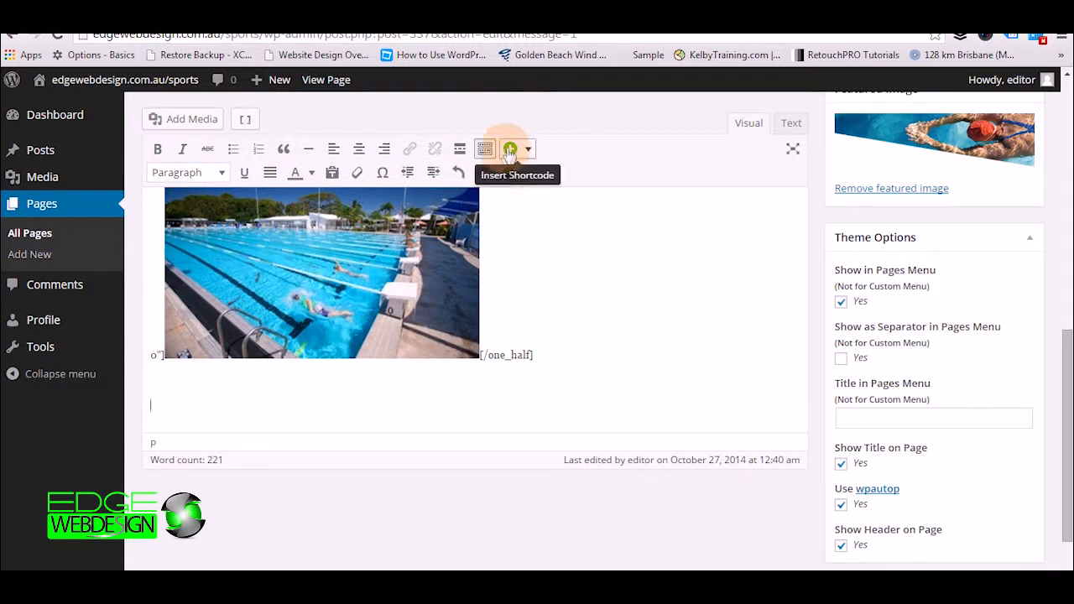
- Insert an accordion shortcode with 5 items below the images, allowing multiple toggles open at a time
left_click(527, 152)
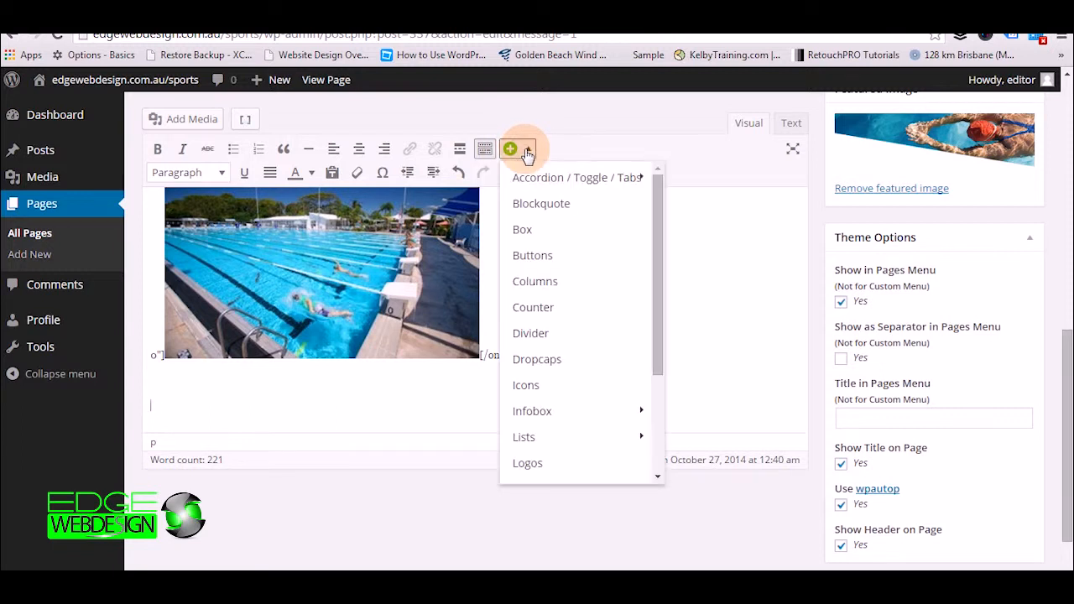
mouse_move(553, 191)
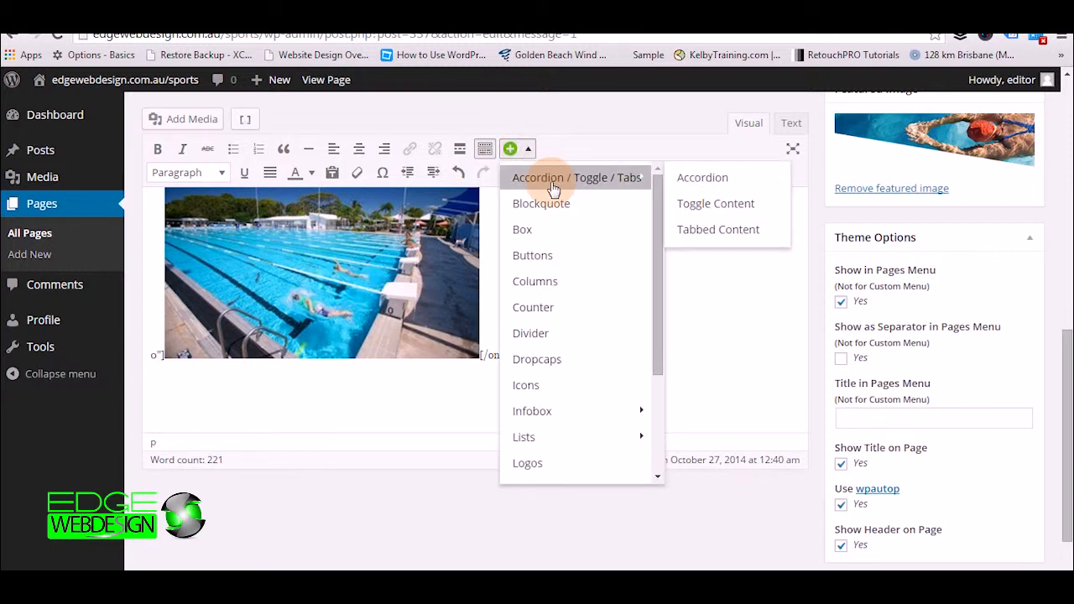
left_click(703, 180)
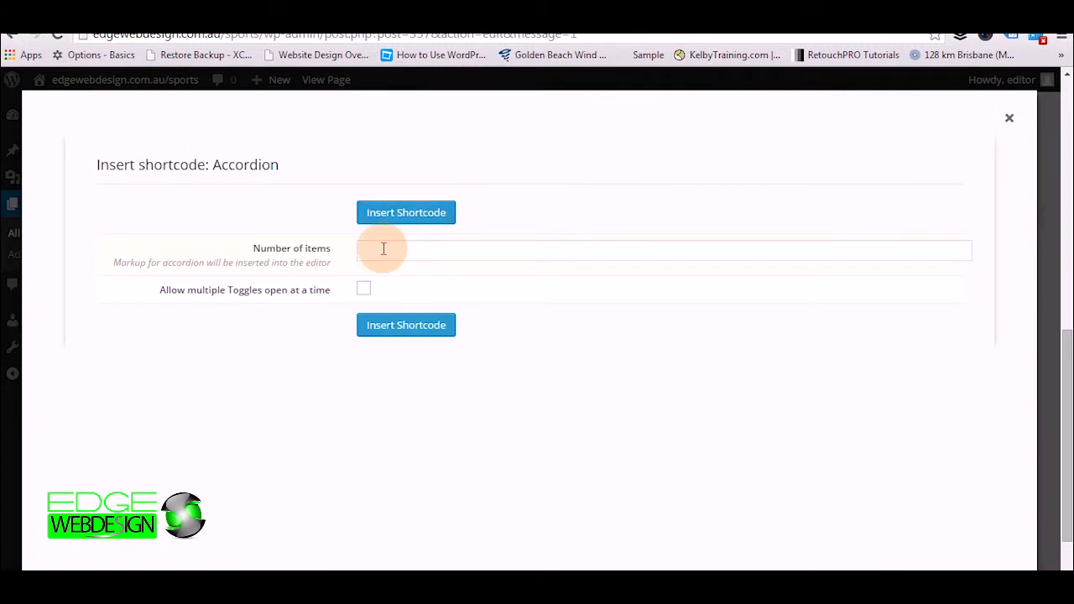
left_click(384, 248)
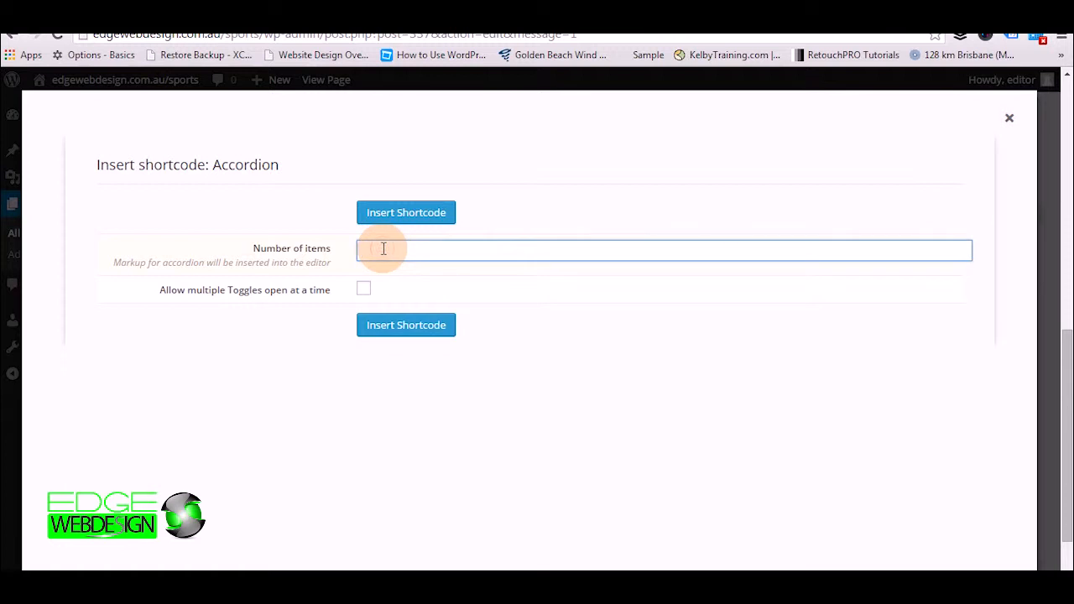
type("5")
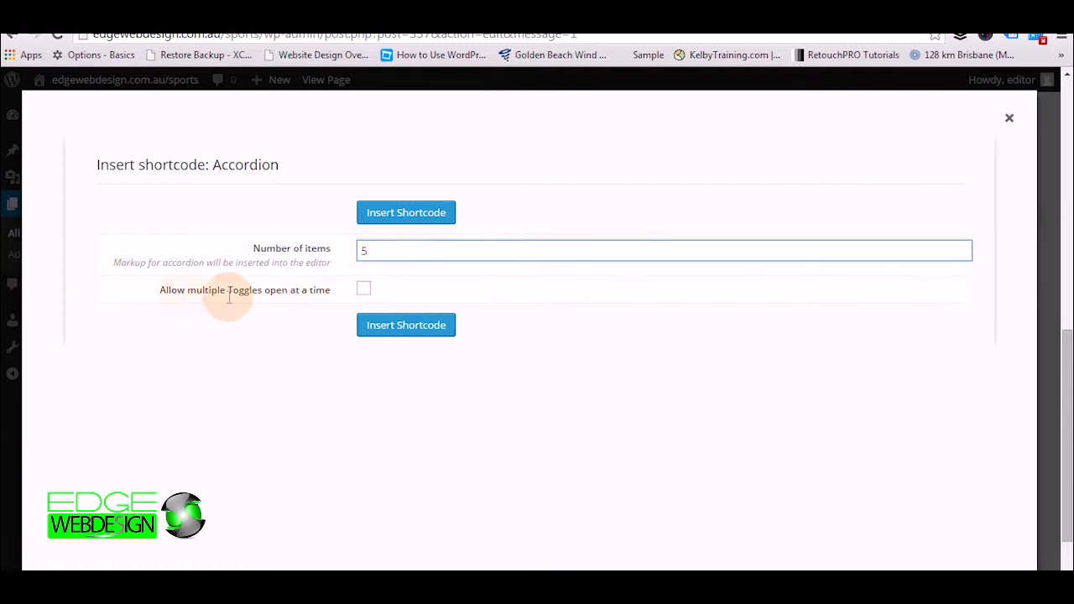
left_click(363, 290)
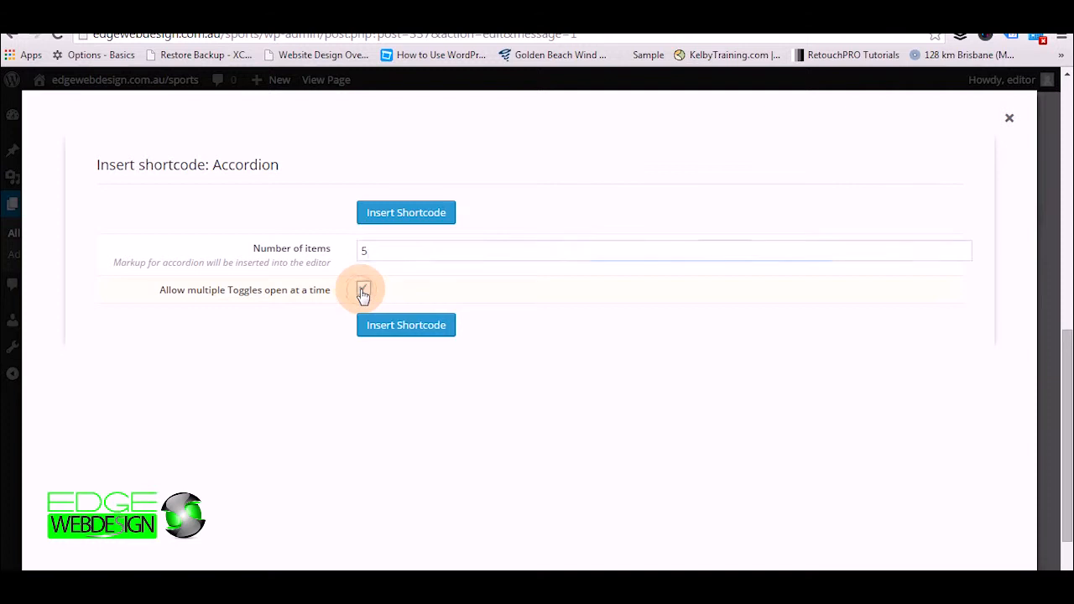
left_click(406, 326)
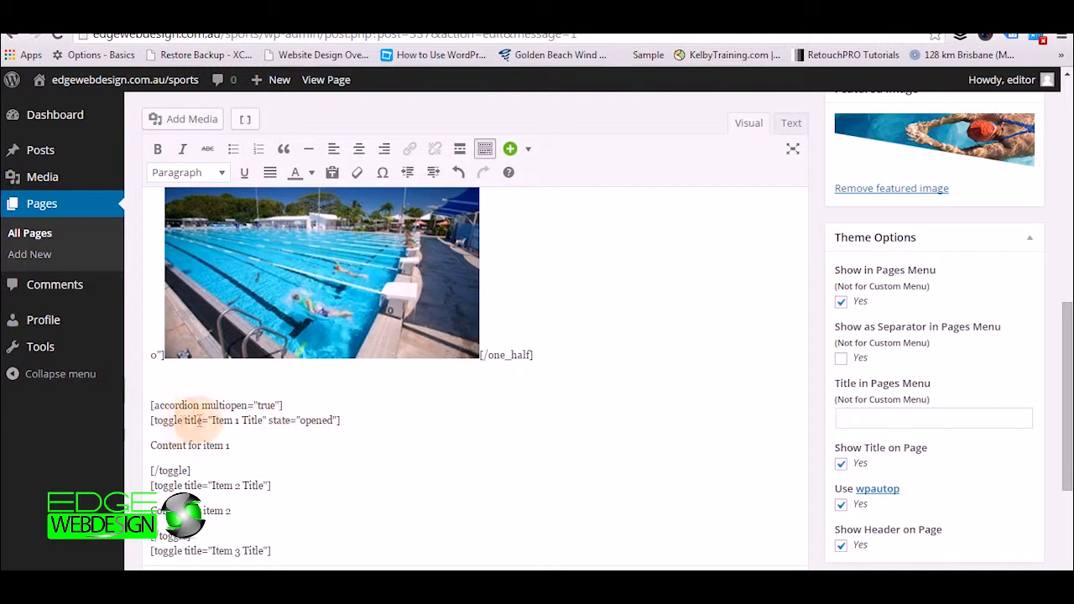
- Change the state attribute of the Item 1 toggle to "closed"
left_click(334, 420)
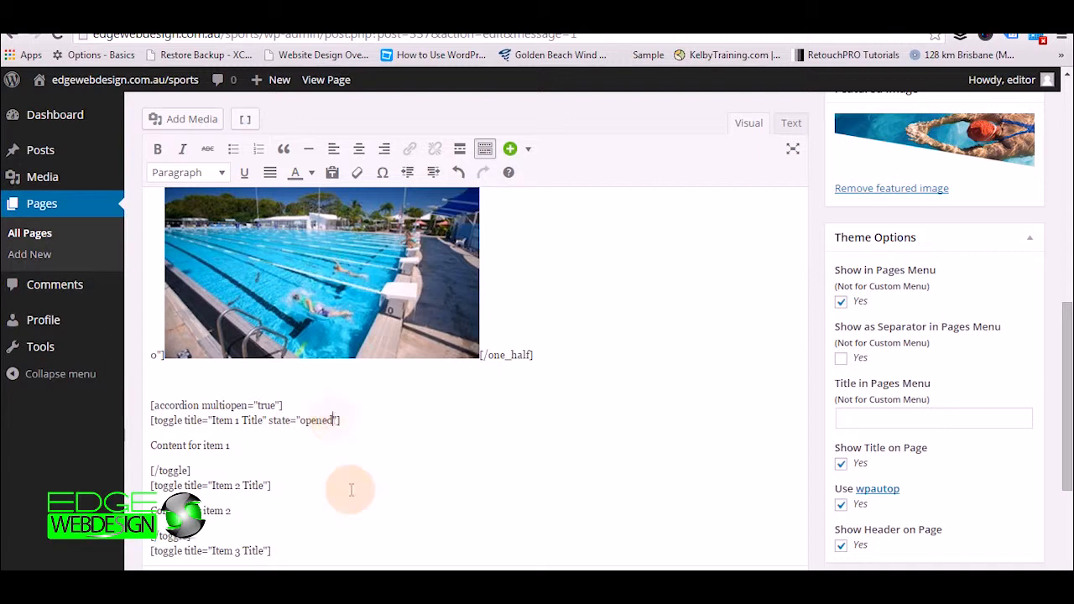
key("BackSpace")
key("BackSpace")
key("BackSpace")
key("BackSpace")
- Replace the placeholder content of all five accordion items with the "Lorem ipsum dolor sit amet" paragraph
scroll(355, 490, "down", 3)
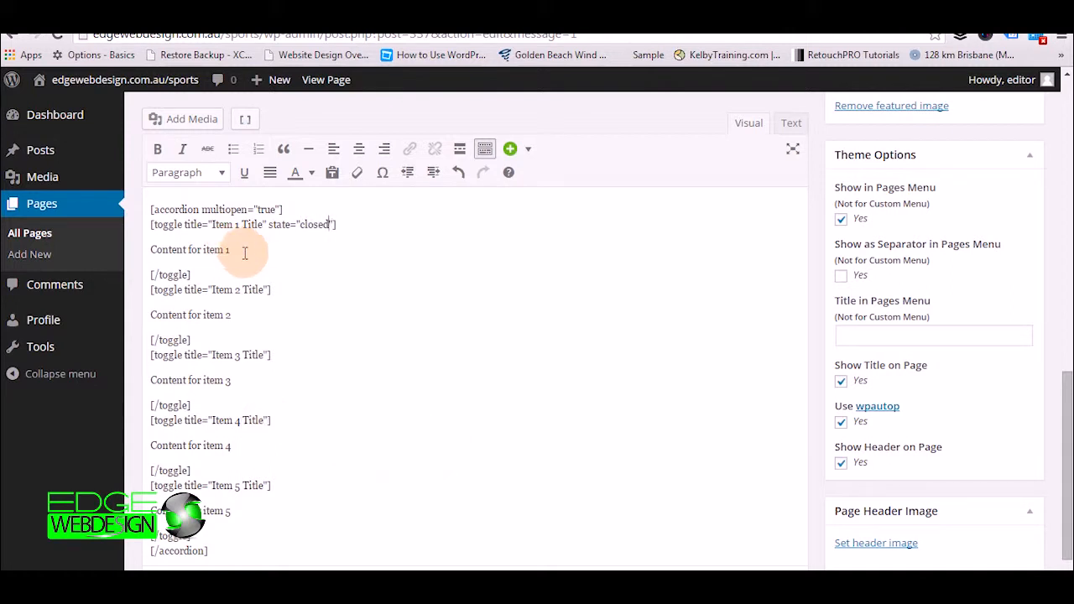
left_click_drag(238, 249, 161, 253)
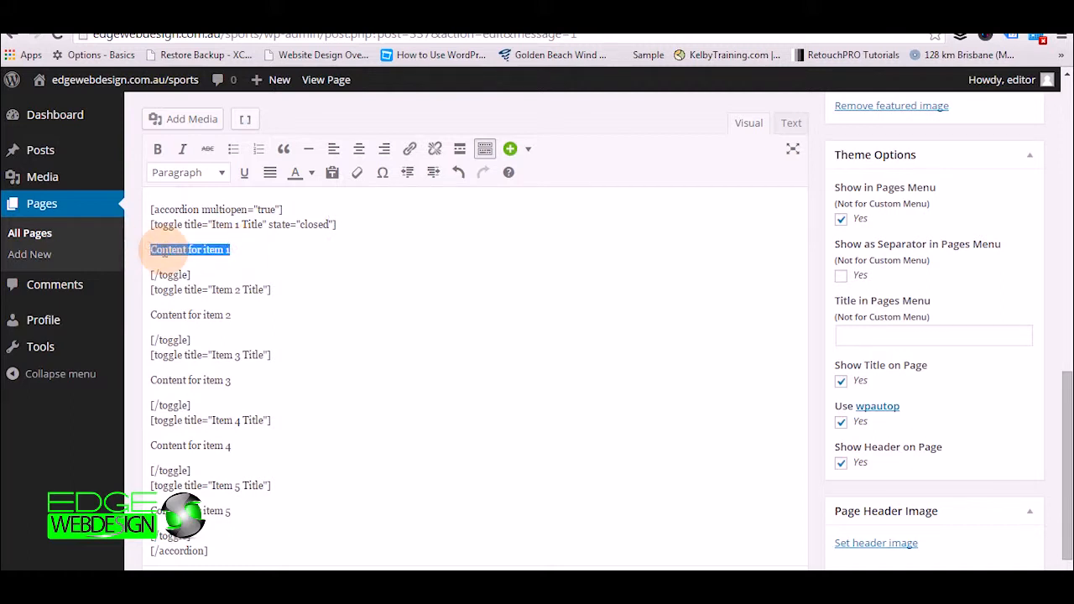
type("Lorem ipsum dolor sit amet, consectetuer adipiscing elit. Nam cursus. Morbi ut mi. Nullam enim leo, egestas id, condimentum at, laoreet mattis, massa. Sed eleifend nonummy diam. Praesent mauris ante, elementum et, bibendum at, posuere sit amet, nibh. Duis tincidunt lectus quis dui viverra vestibulum. Suspendisse vulputate aliquam dui. Nulla elementum dui ut augue. Aliquam vehicula mi at mauris. Maecenas placerat, nisl at consequat rhoncus, sem nunc gravida justo, quis eleifend arcu velit quis lacus. Morbi magna magna, tincidunt a, mattis non, imperdiet vitae, tellus. Sed odio est, auctor ac, sollicitudin in, consequat vitae, orci. Fusce id felis. Vivamus sollicitudin metus eget eros.")
left_click_drag(251, 374, 115, 379)
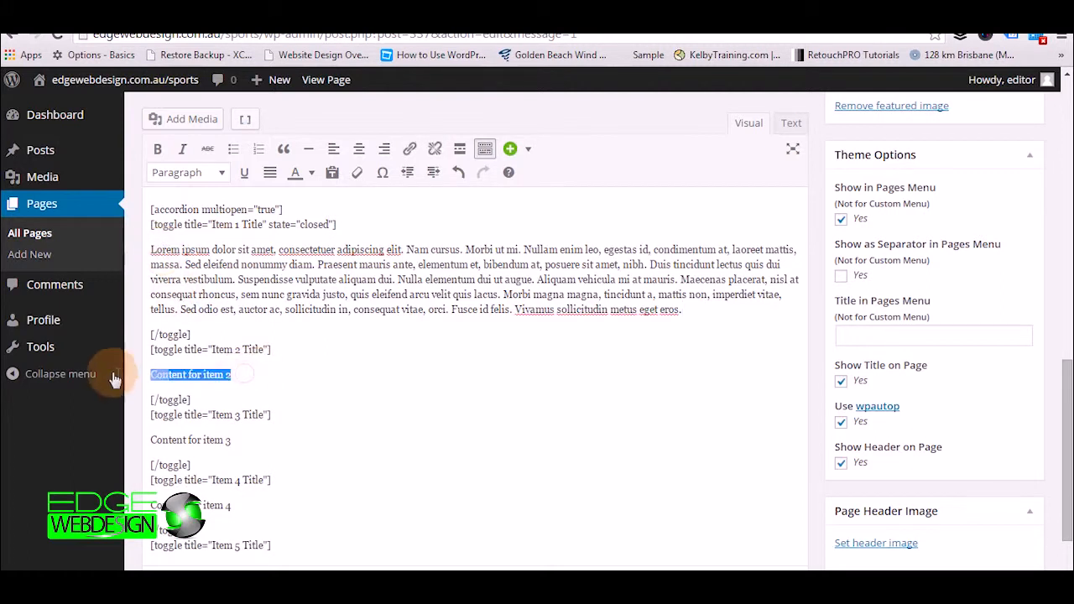
type("Lorem ipsum dolor sit amet, consectetuer adipiscing elit. Nam cursus. Morbi ut mi. Nullam enim leo, egestas id, condimentum at, laoreet mattis, massa. Sed eleifend nonummy diam. Praesent mauris ante, elementum et, bibendum at, posuere sit amet, nibh. Duis tincidunt lectus quis dui viverra vestibulum. Suspendisse vulputate aliquam dui. Nulla elementum dui ut augue. Aliquam vehicula mi at mauris. Maecenas placerat, nisl at consequat rhoncus, sem nunc gravida justo, quis eleifend arcu velit quis lacus. Morbi magna magna, tincidunt a, mattis non, imperdiet vitae, tellus. Sed odio est, auctor ac, sollicitudin in, consequat vitae, orci. Fusce id felis. Vivamus sollicitudin metus eget eros.")
scroll(115, 380, "down", 1)
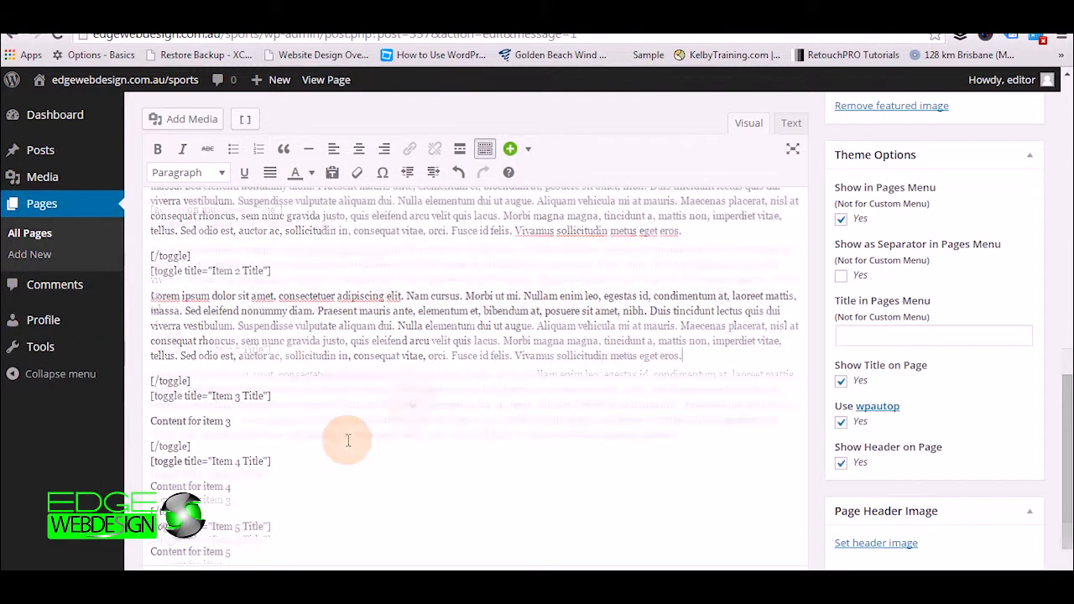
left_click_drag(267, 422, 95, 424)
type("Lorem ipsum dolor sit amet, consectetuer adipiscing elit. Nam cursus. Morbi ut mi. Nullam enim leo, egestas id, condimentum at, laoreet mattis, massa. Sed eleifend nonummy diam. Praesent mauris ante, elementum et, bibendum at, posuere sit amet, nibh. Duis tincidunt lectus quis dui viverra vestibulum. Suspendisse vulputate aliquam dui. Nulla elementum dui ut augue. Aliquam vehicula mi at mauris. Maecenas placerat, nisl at consequat rhoncus, sem nunc gravida justo, quis eleifend arcu velit quis lacus. Morbi magna magna, tincidunt a, mattis non, imperdiet vitae, tellus. Sed odio est, auctor ac, sollicitudin in, consequat vitae, orci. Fusce id felis. Vivamus sollicitudin metus eget eros.")
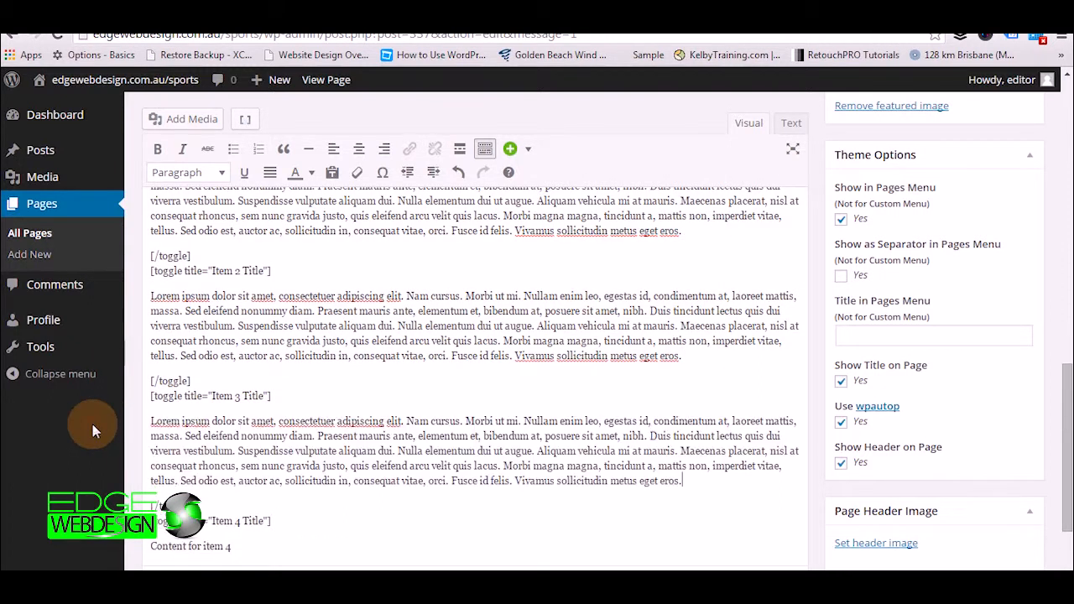
scroll(467, 427, "down", 1)
left_click_drag(260, 475, 109, 472)
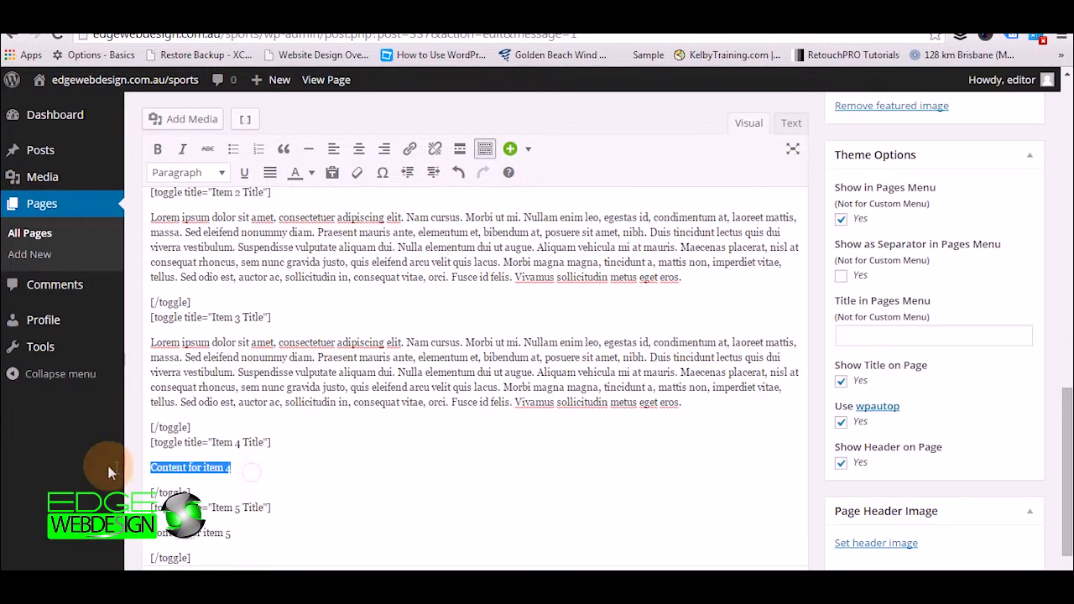
type("Lorem ipsum dolor sit amet, consectetuer adipiscing elit. Nam cursus. Morbi ut mi. Nullam enim leo, egestas id, condimentum at, laoreet mattis, massa. Sed eleifend nonummy diam. Praesent mauris ante, elementum et, bibendum at, posuere sit amet, nibh. Duis tincidunt lectus quis dui viverra vestibulum. Suspendisse vulputate aliquam dui. Nulla elementum dui ut augue. Aliquam vehicula mi at mauris. Maecenas placerat, nisl at consequat rhoncus, sem nunc gravida justo, quis eleifend arcu velit quis lacus. Morbi magna magna, tincidunt a, mattis non, imperdiet vitae, tellus. Sed odio est, auctor ac, sollicitudin in, consequat vitae, orci. Fusce id felis. Vivamus sollicitudin metus eget eros.")
scroll(378, 408, "down", 3)
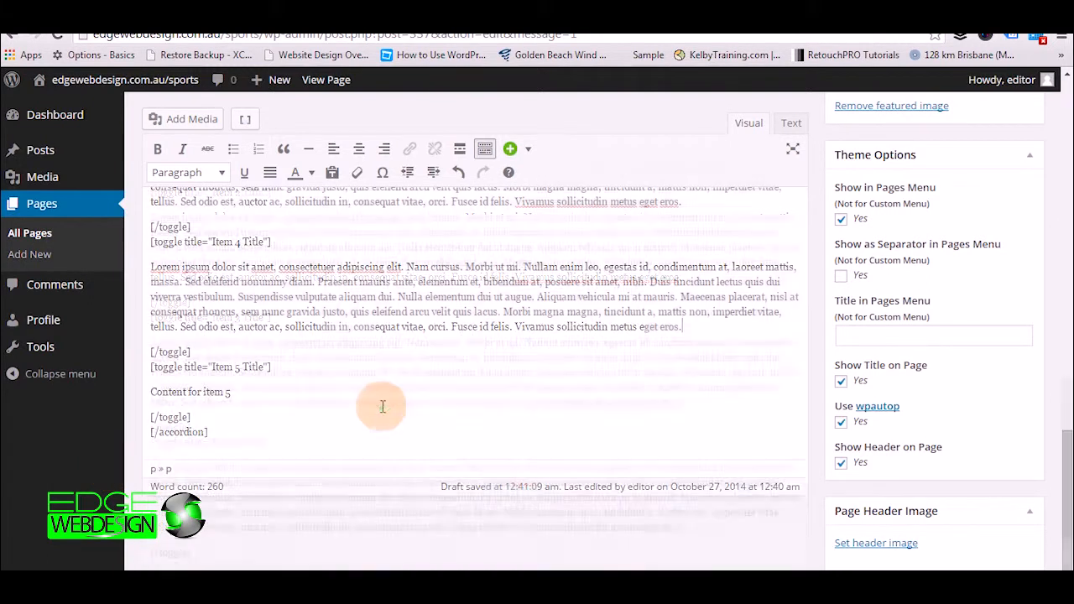
left_click_drag(256, 394, 137, 395)
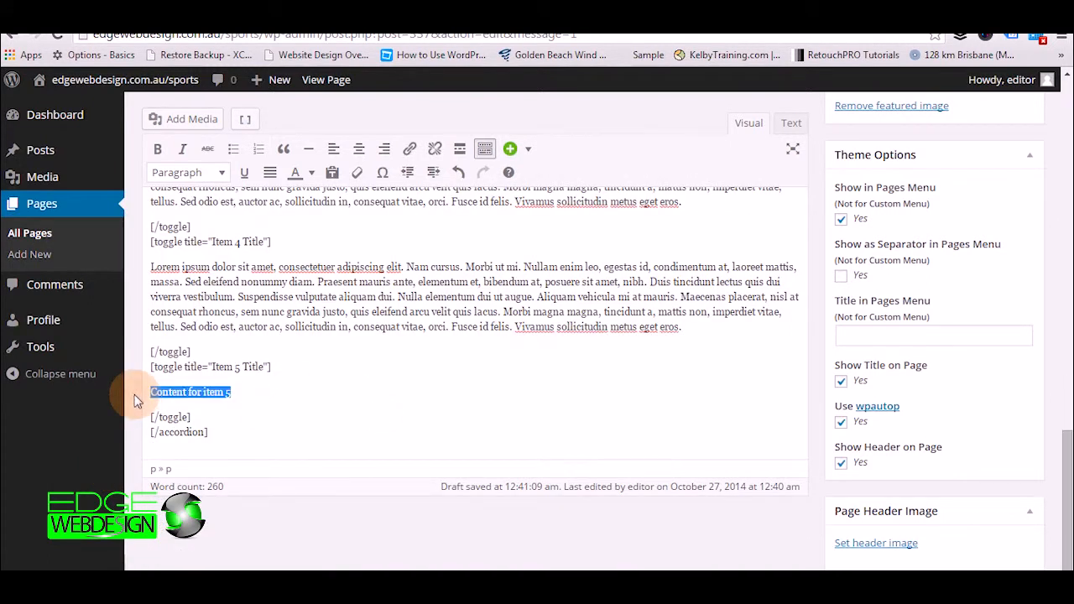
type("Lorem ipsum dolor sit amet, consectetuer adipiscing elit. Nam cursus. Morbi ut mi. Nullam enim leo, egestas id, condimentum at, laoreet mattis, massa. Sed eleifend nonummy diam. Praesent mauris ante, elementum et, bibendum at, posuere sit amet, nibh. Duis tincidunt lectus quis dui viverra vestibulum. Suspendisse vulputate aliquam dui. Nulla elementum dui ut augue. Aliquam vehicula mi at mauris. Maecenas placerat, nisl at consequat rhoncus, sem nunc gravida justo, quis eleifend arcu velit quis lacus. Morbi magna magna, tincidunt a, mattis non, imperdiet vitae, tellus. Sed odio est, auctor ac, sollicitudin in, consequat vitae, orci. Fusce id felis. Vivamus sollicitudin metus eget eros.")
- Update the page, preview the accordion by expanding and collapsing Item 1, and return to the editor
scroll(467, 445, "up", 10)
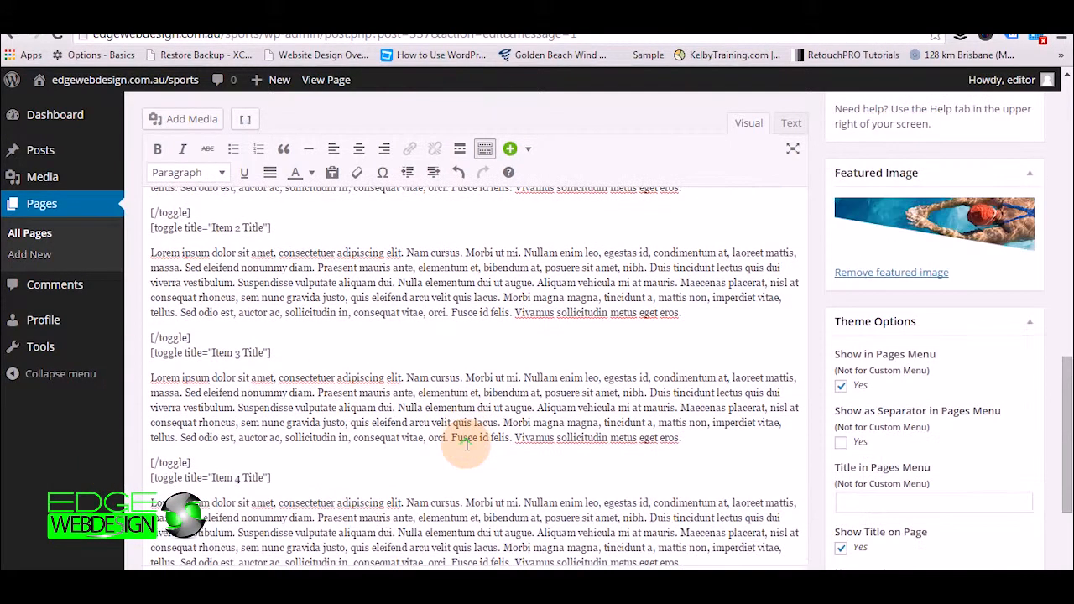
scroll(712, 297, "up", 2)
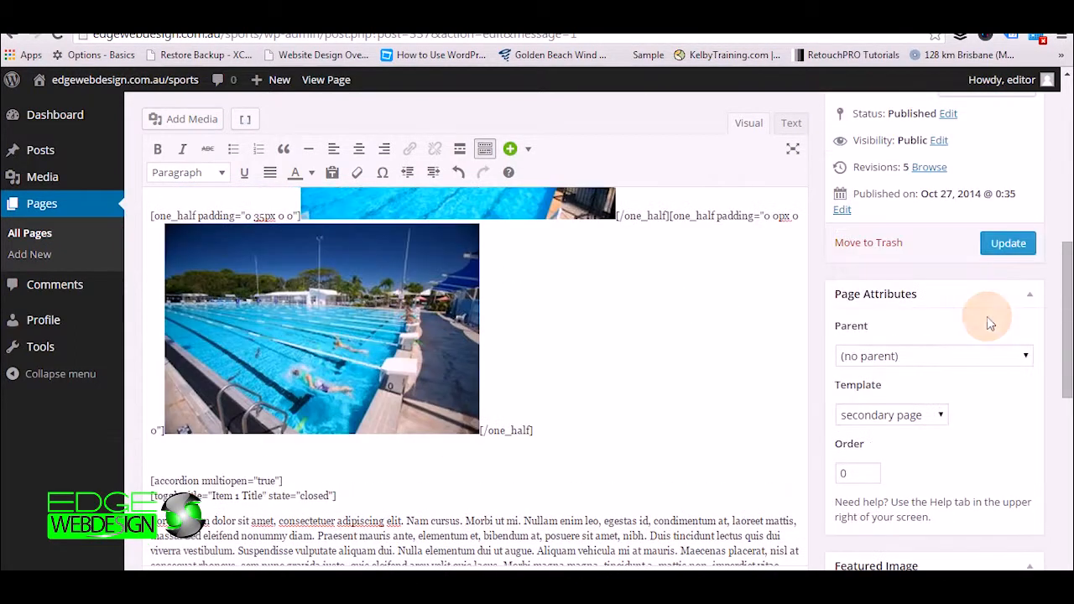
left_click(990, 243)
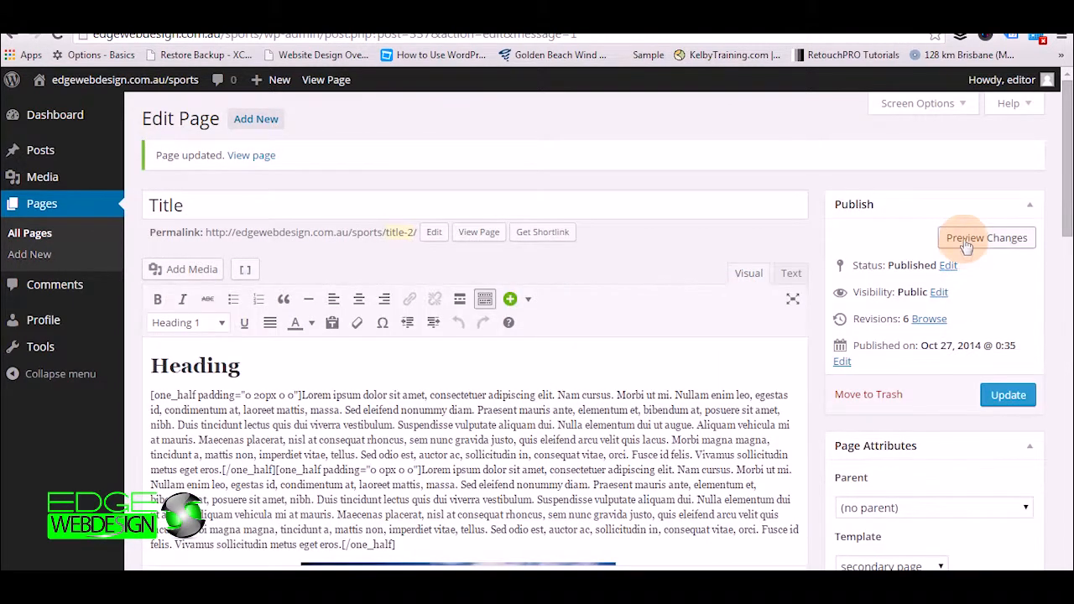
left_click(967, 243)
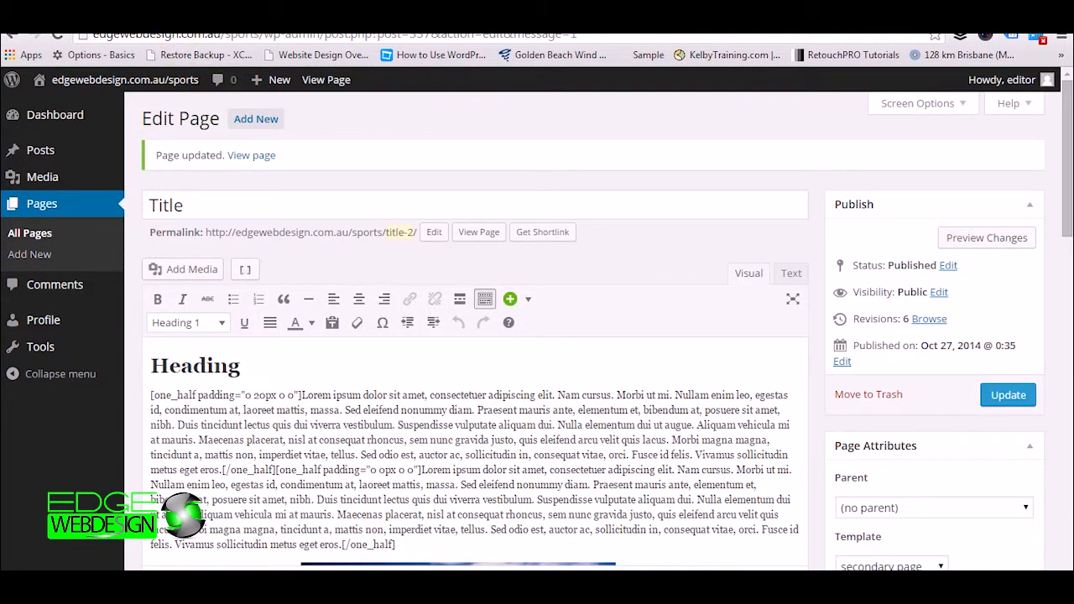
scroll(557, 348, "down", 5)
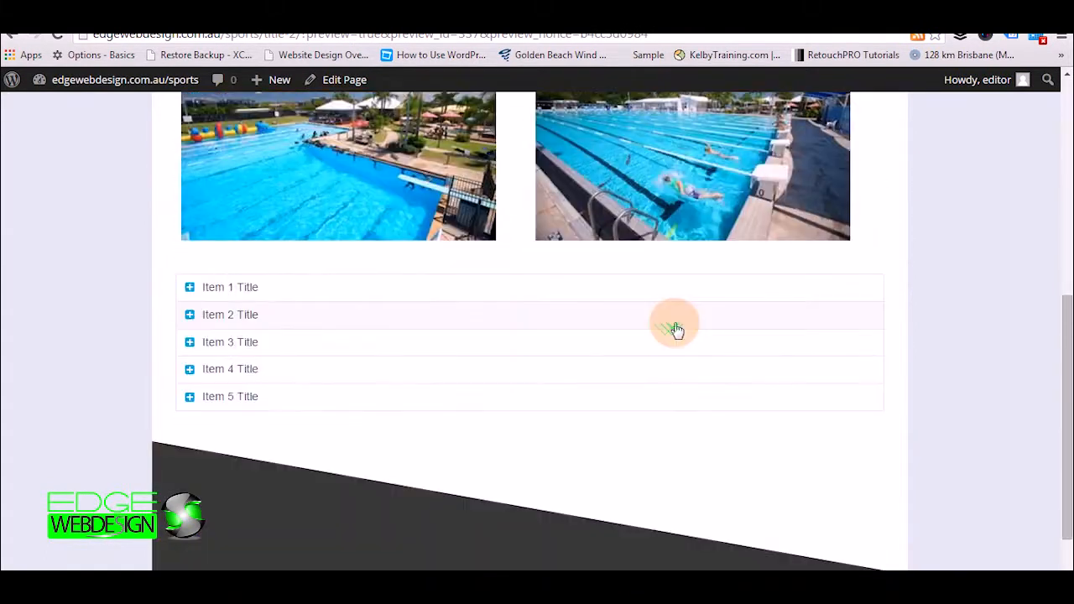
left_click(190, 288)
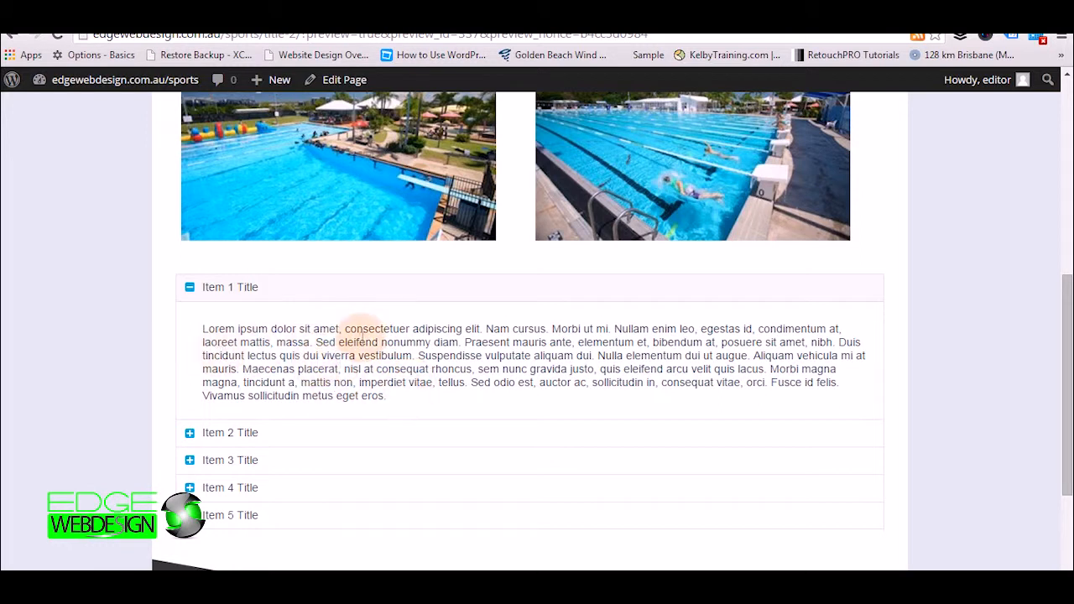
left_click(191, 289)
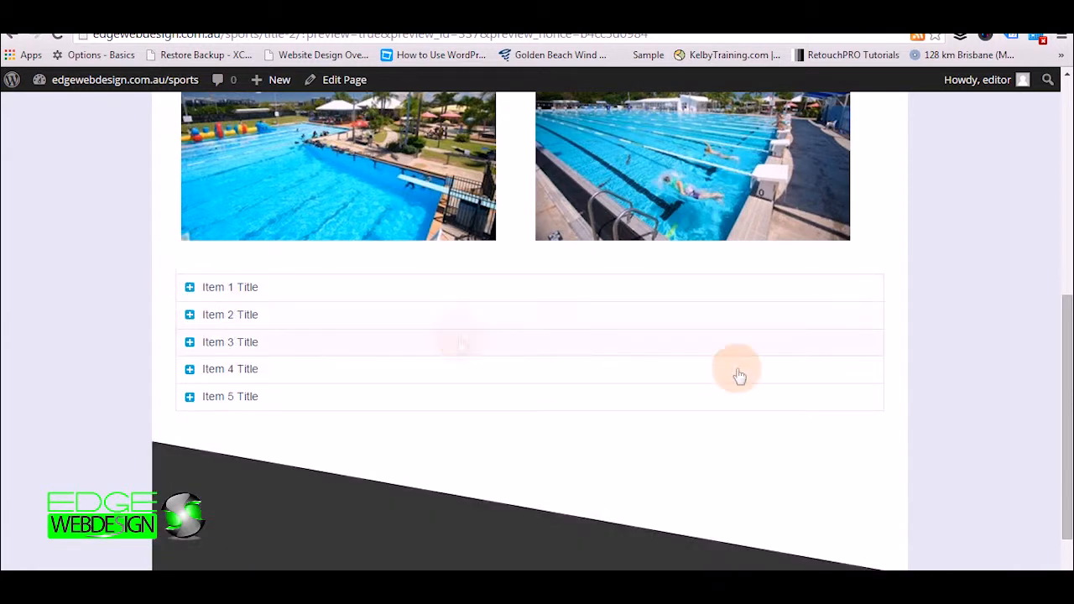
scroll(497, 394, "up", 2)
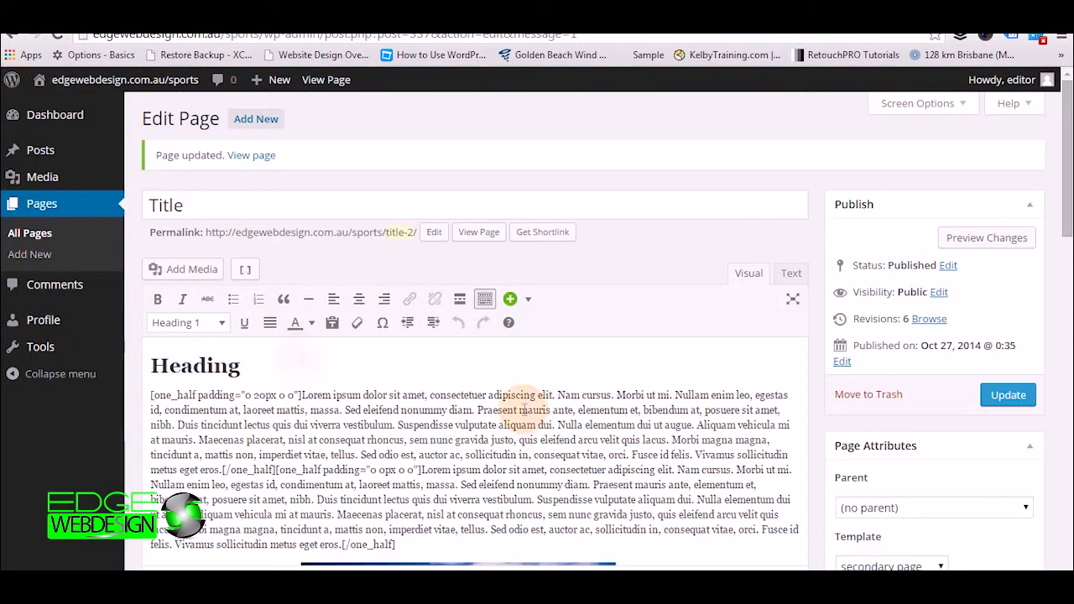
- Add an empty paragraph above the accordion and insert a one-half column shortcode there with 20px right padding
scroll(666, 420, "down", 5)
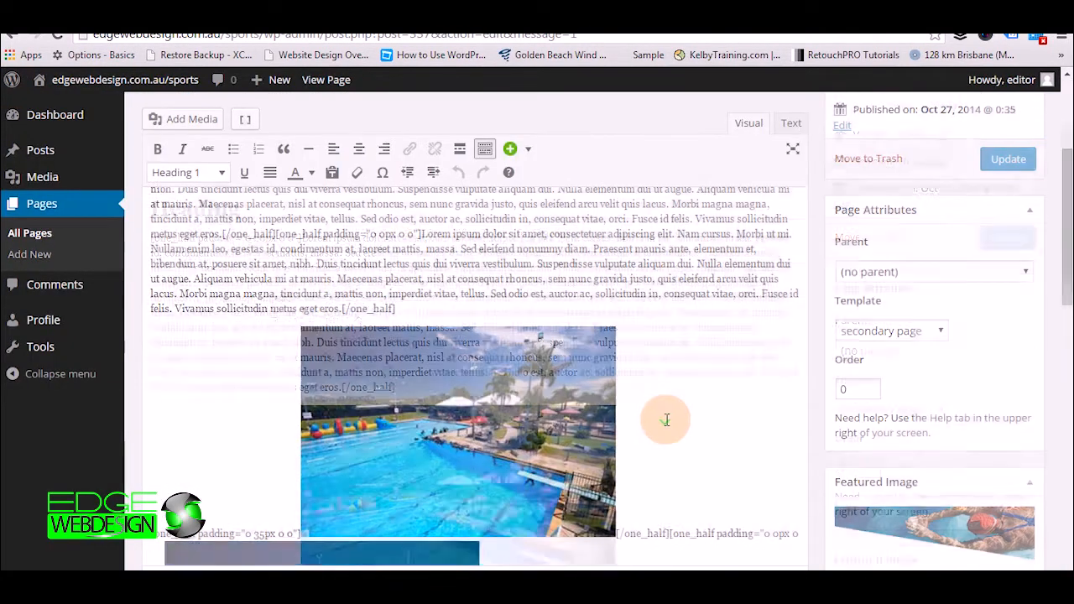
scroll(665, 419, "down", 3)
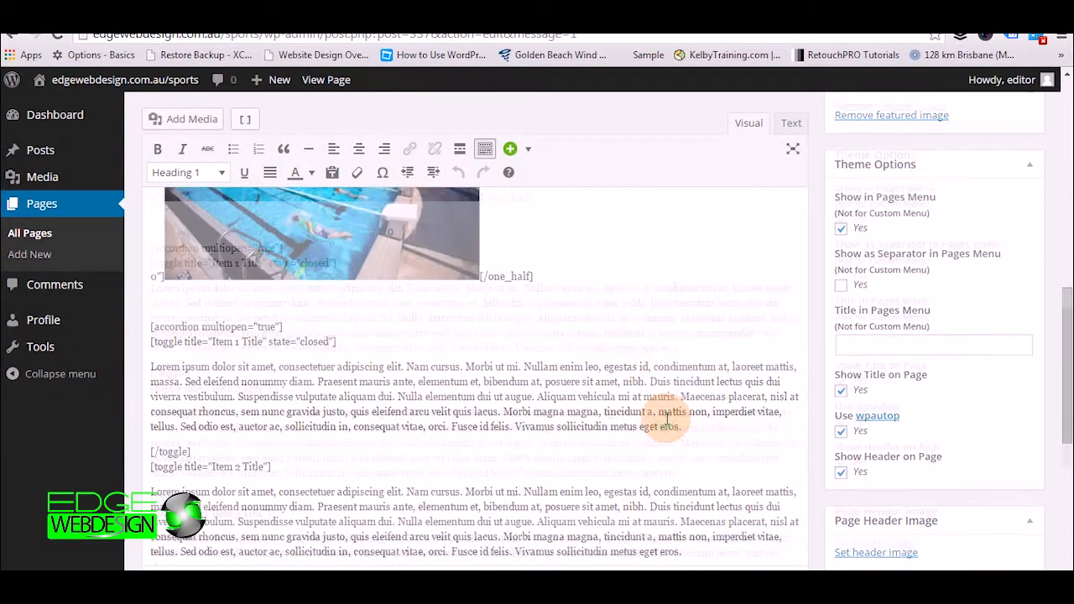
left_click(148, 330)
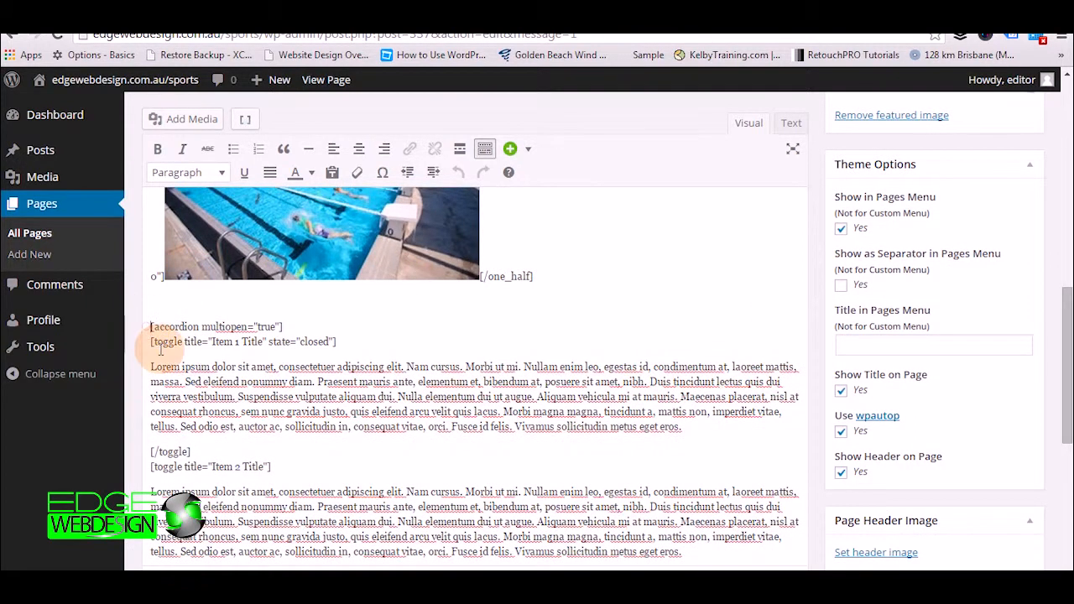
key("Return")
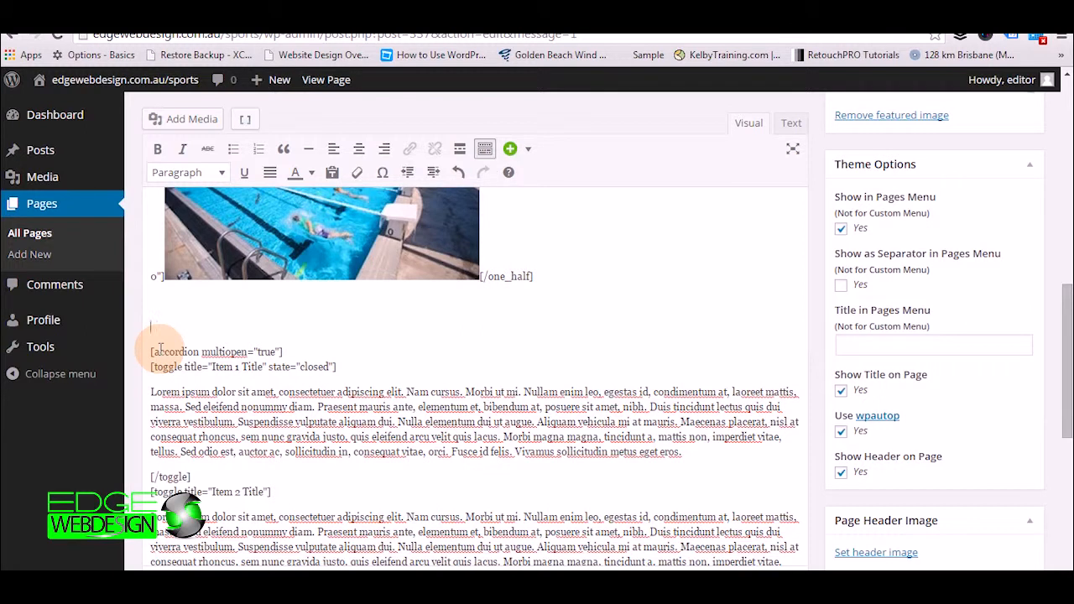
left_click(246, 124)
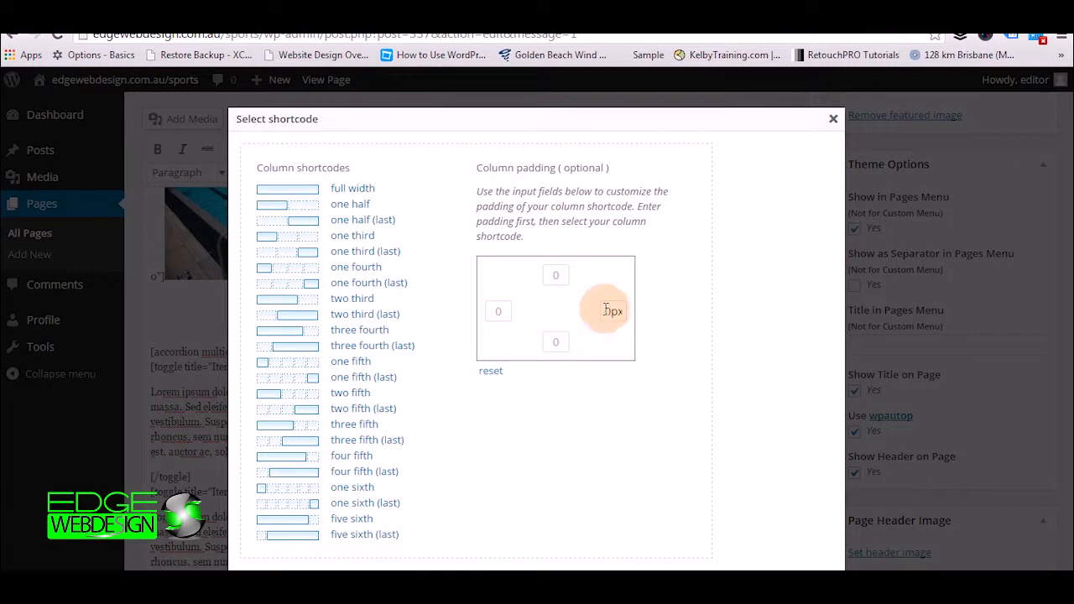
left_click_drag(606, 311, 633, 309)
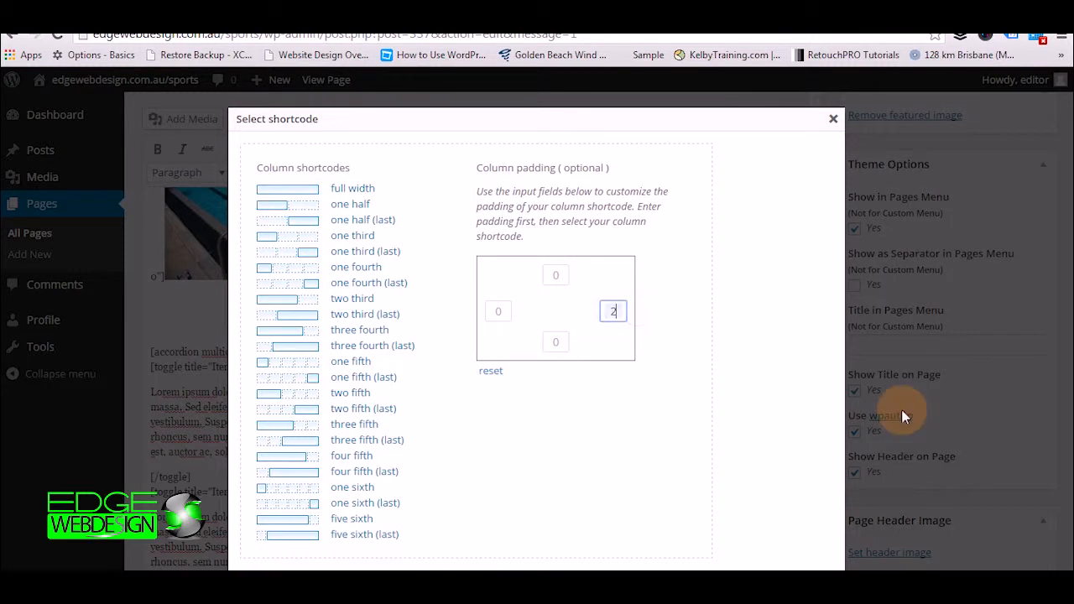
left_click(272, 207)
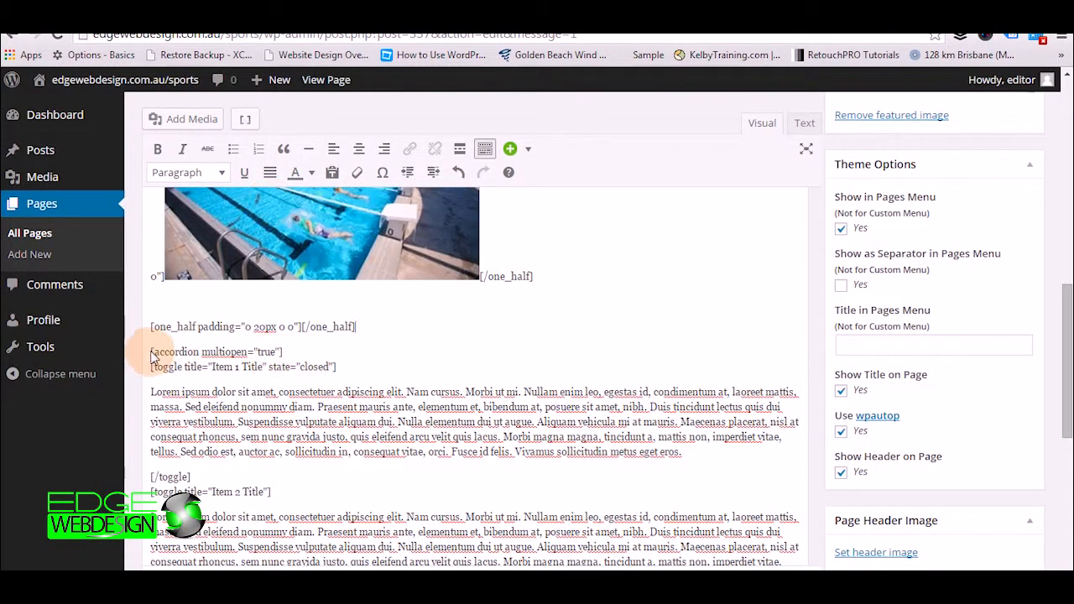
- Move the whole accordion shortcode block between the opening and closing tags of the new one-half column shortcode as plain text
left_click_drag(151, 356, 239, 514)
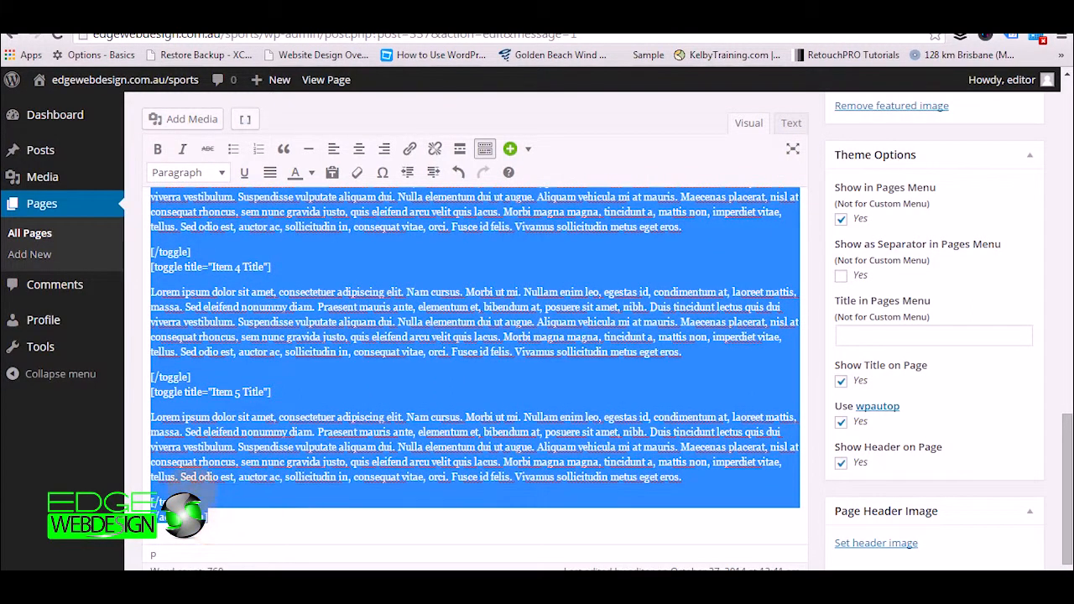
right_click(195, 480)
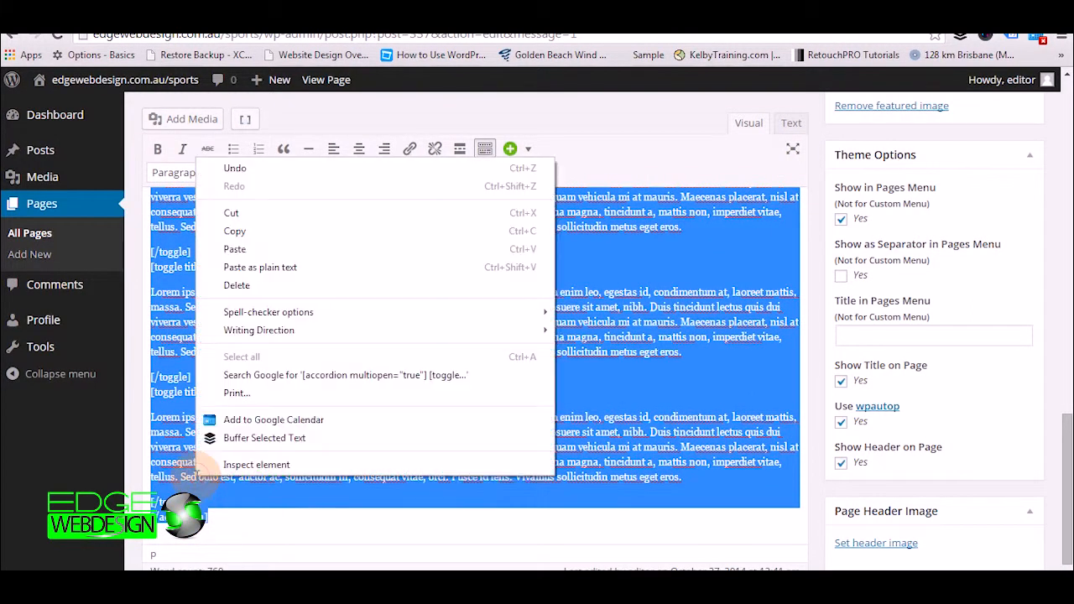
left_click(232, 215)
scroll(295, 363, "up", 5)
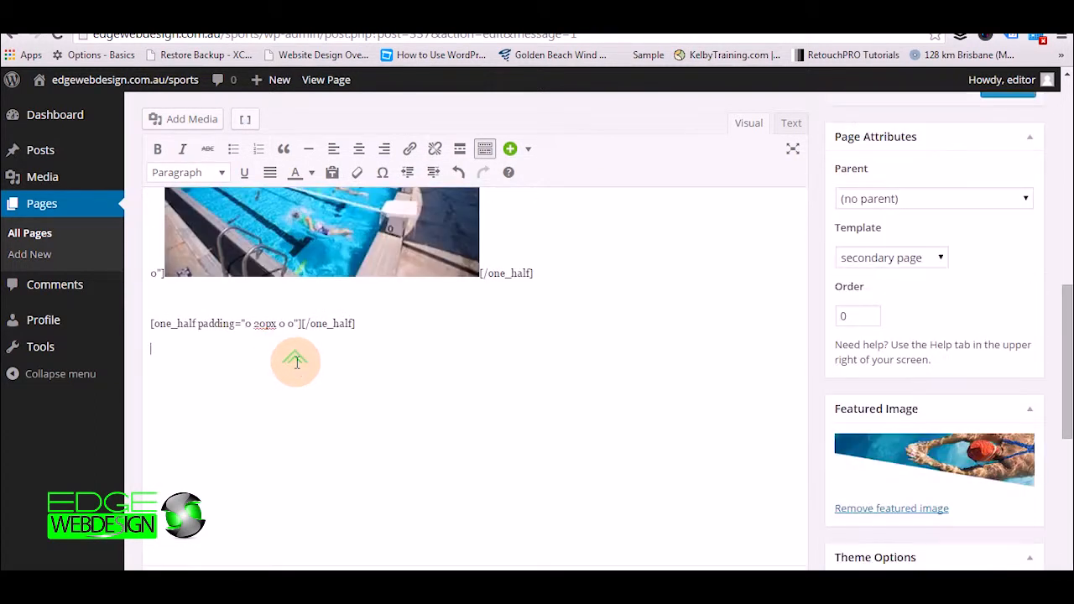
left_click(302, 480)
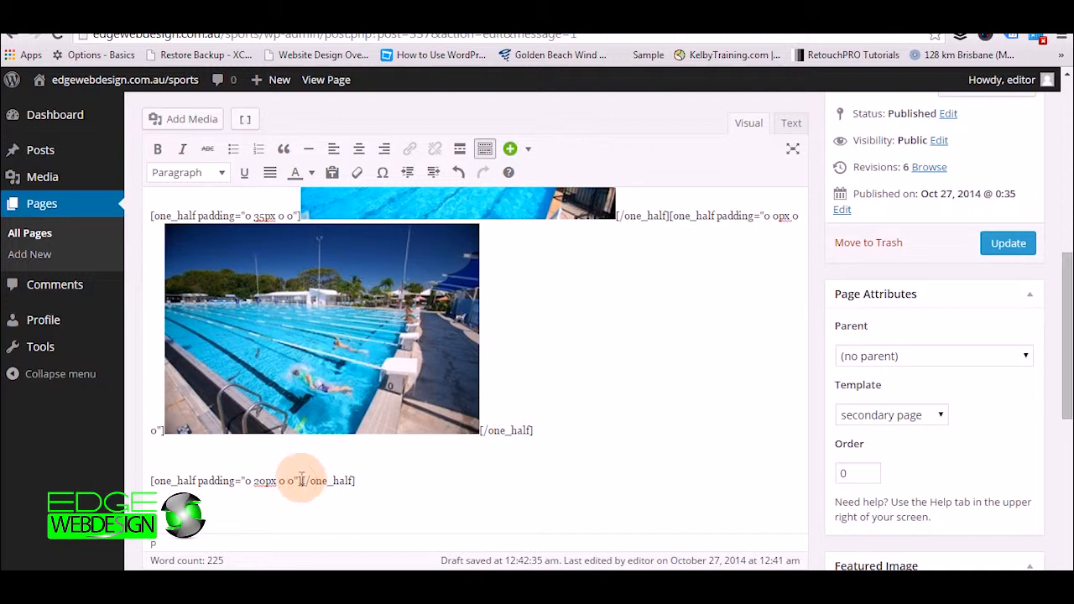
right_click(301, 480)
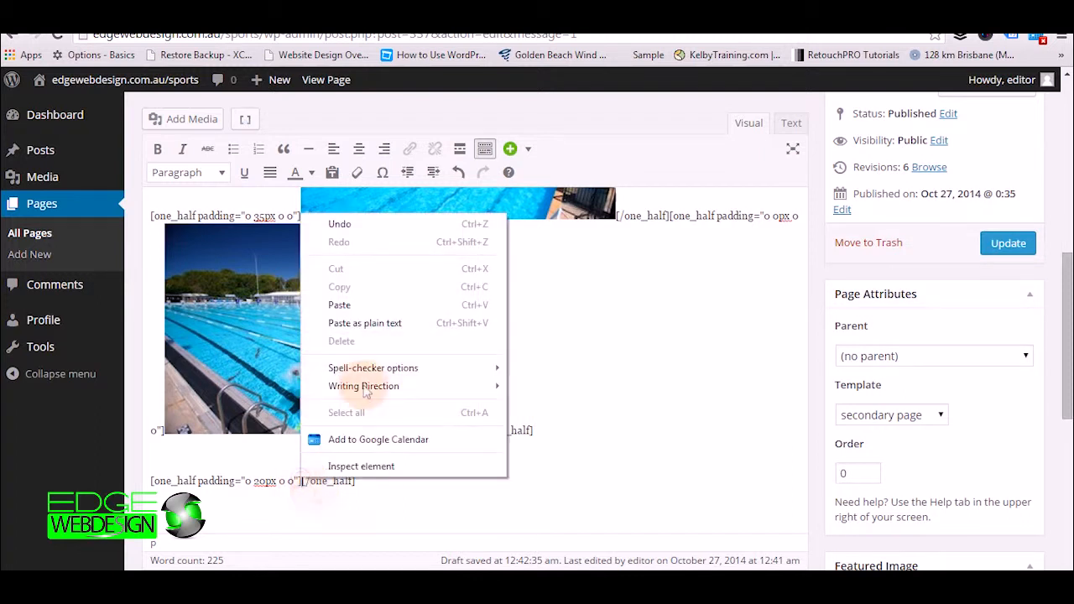
left_click(350, 324)
- Duplicate the one-half column with its accordion directly below itself and set the copy's padding to "0 0px 0 0"
scroll(560, 355, "down", 3)
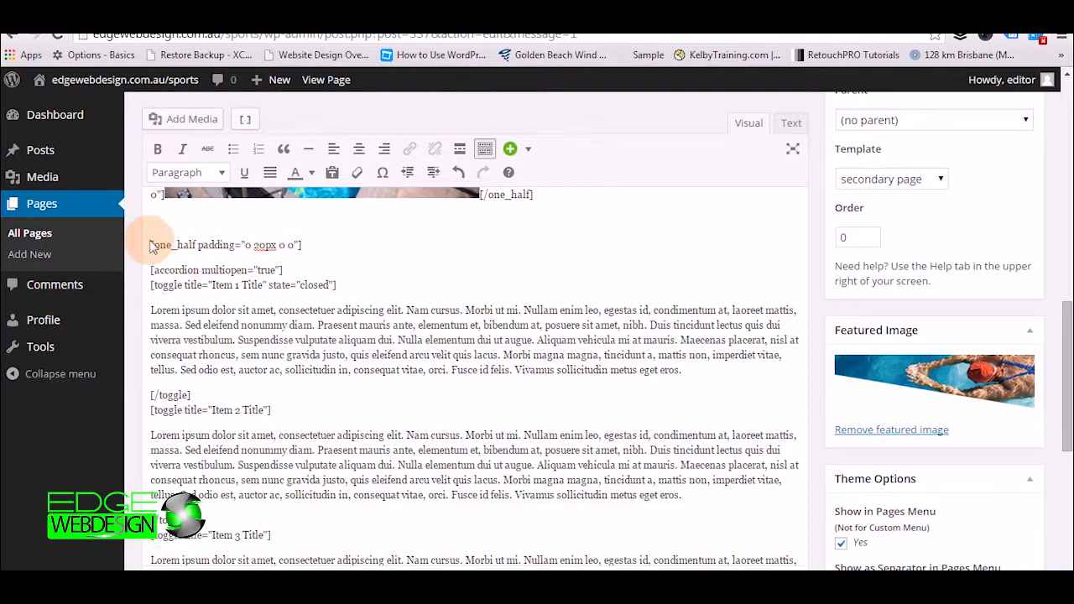
left_click_drag(150, 244, 209, 507)
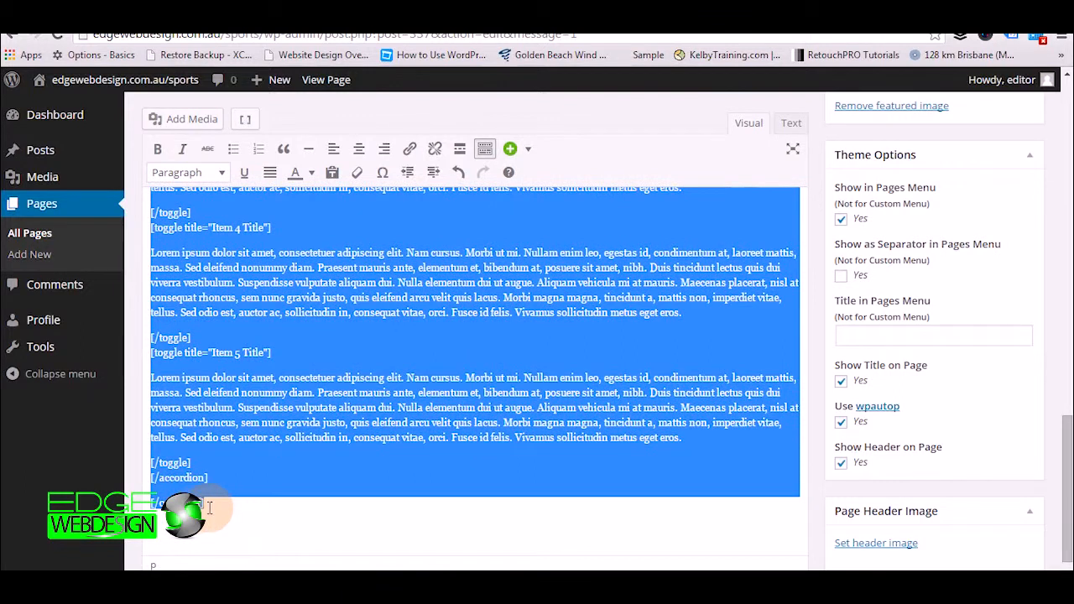
right_click(186, 467)
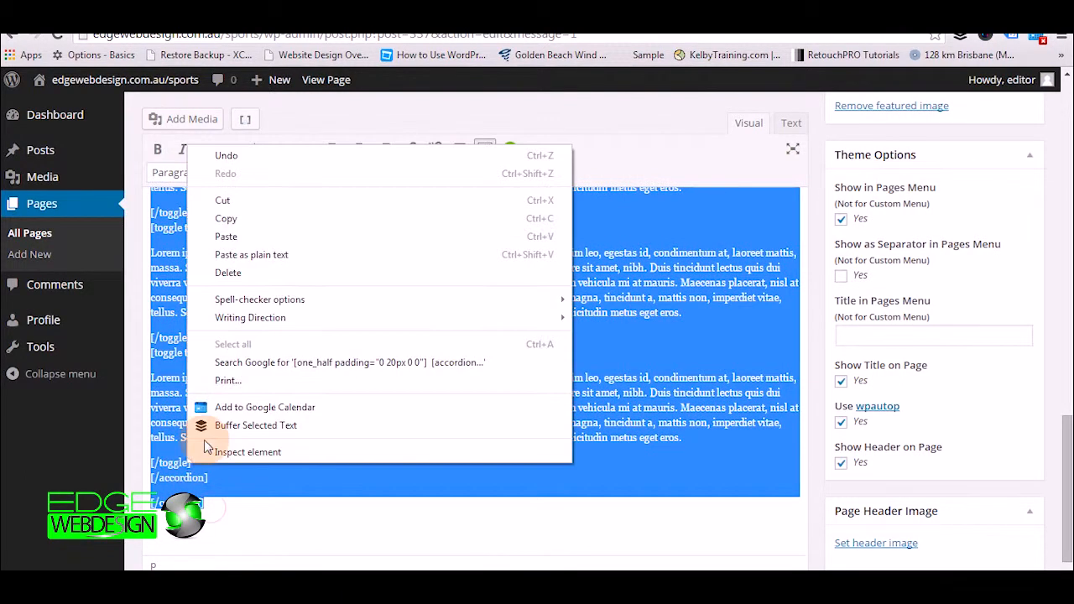
left_click(225, 212)
left_click(217, 513)
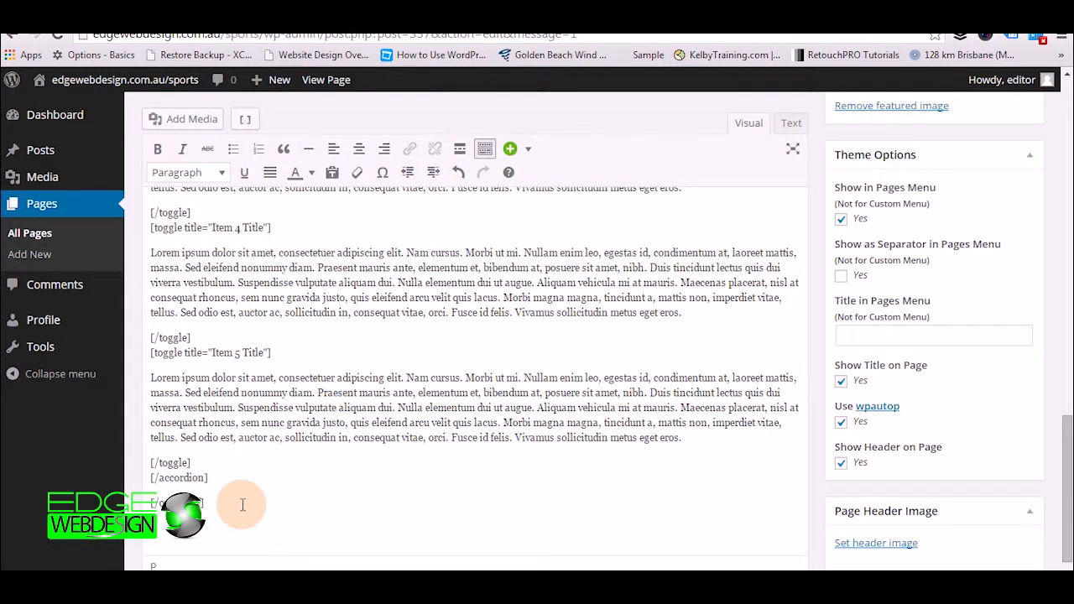
right_click(242, 504)
left_click(309, 357)
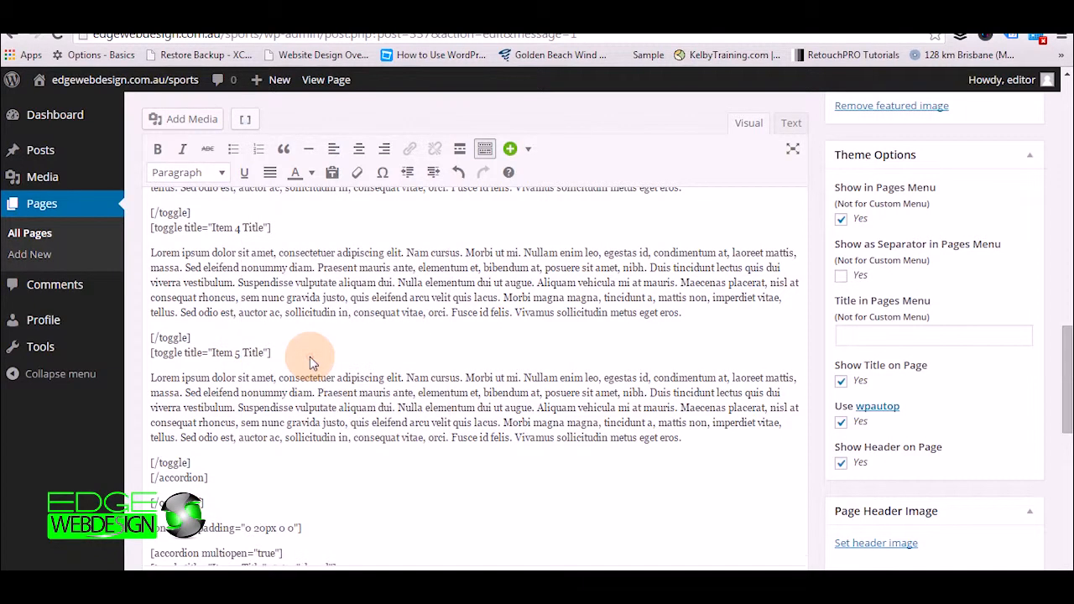
scroll(453, 478, "down", 1)
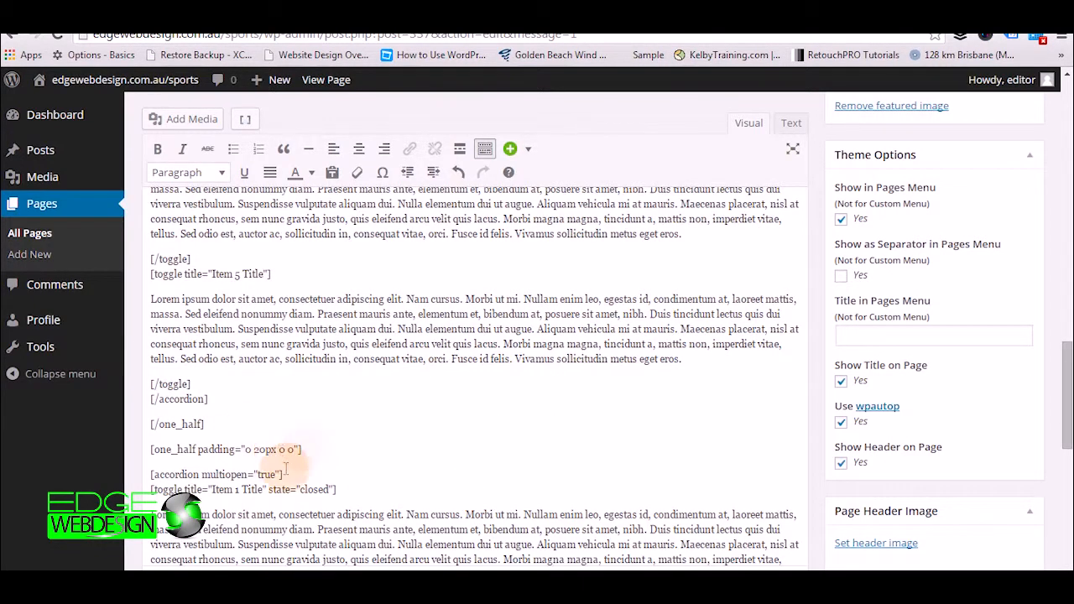
left_click(260, 450)
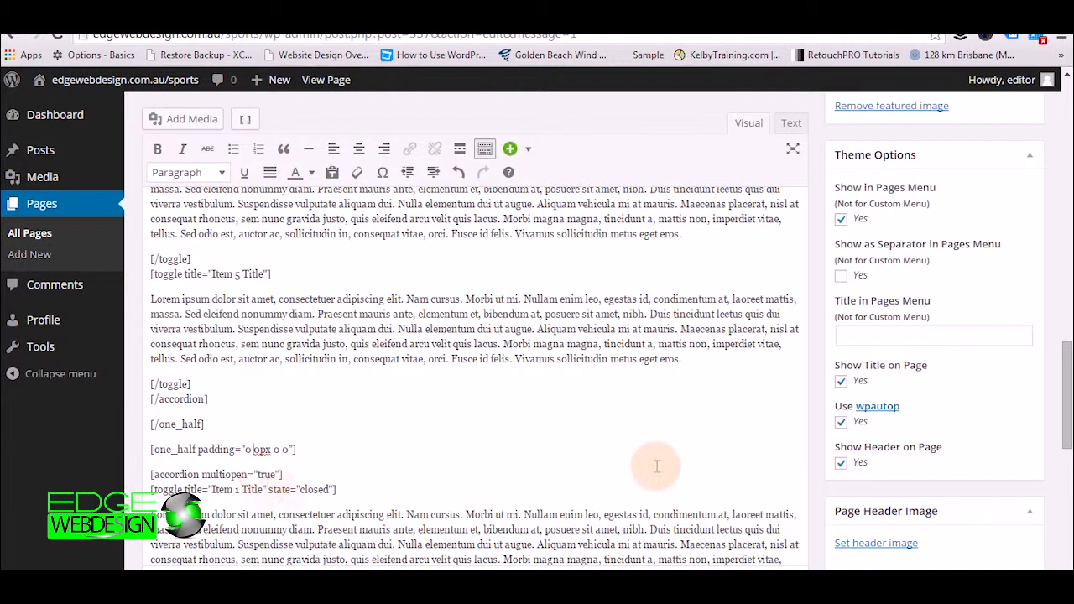
- Update the page and view it to check the layout of the two accordion columns beneath the images
scroll(660, 458, "up", 10)
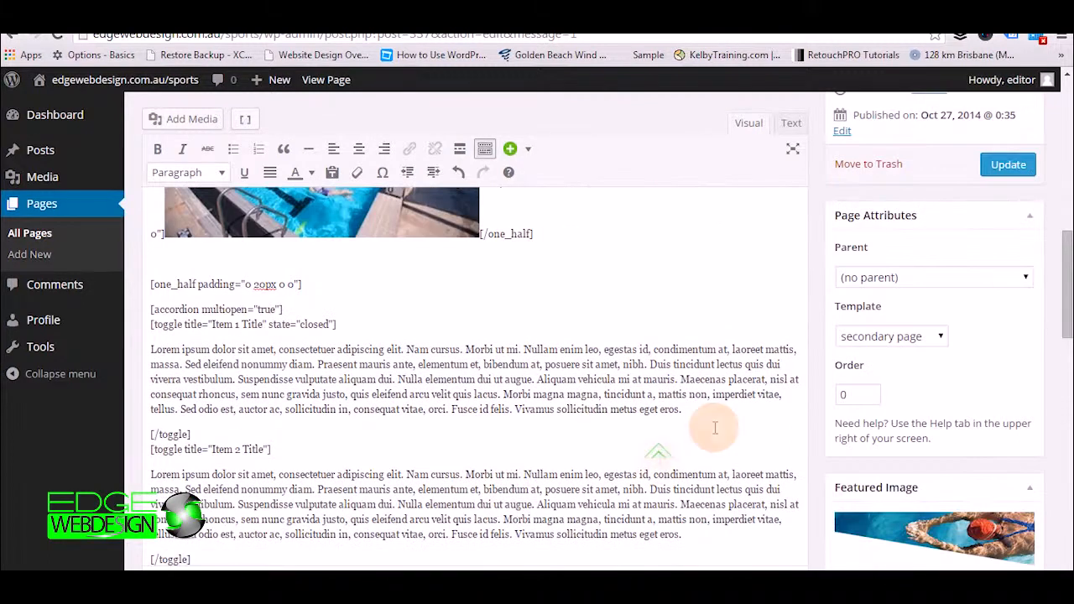
left_click(1006, 166)
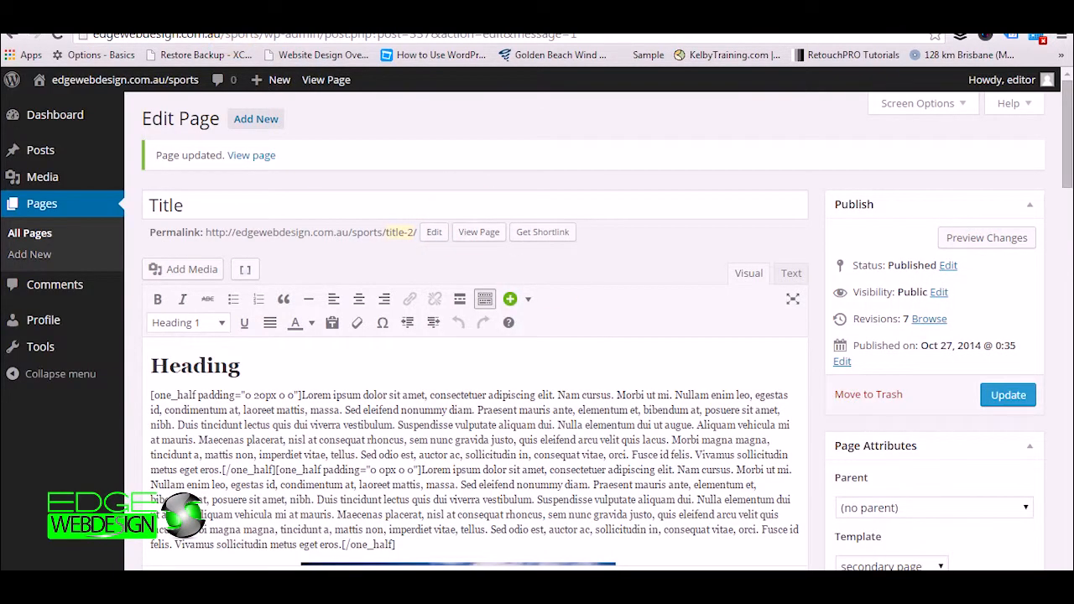
left_click(325, 79)
scroll(658, 345, "down", 5)
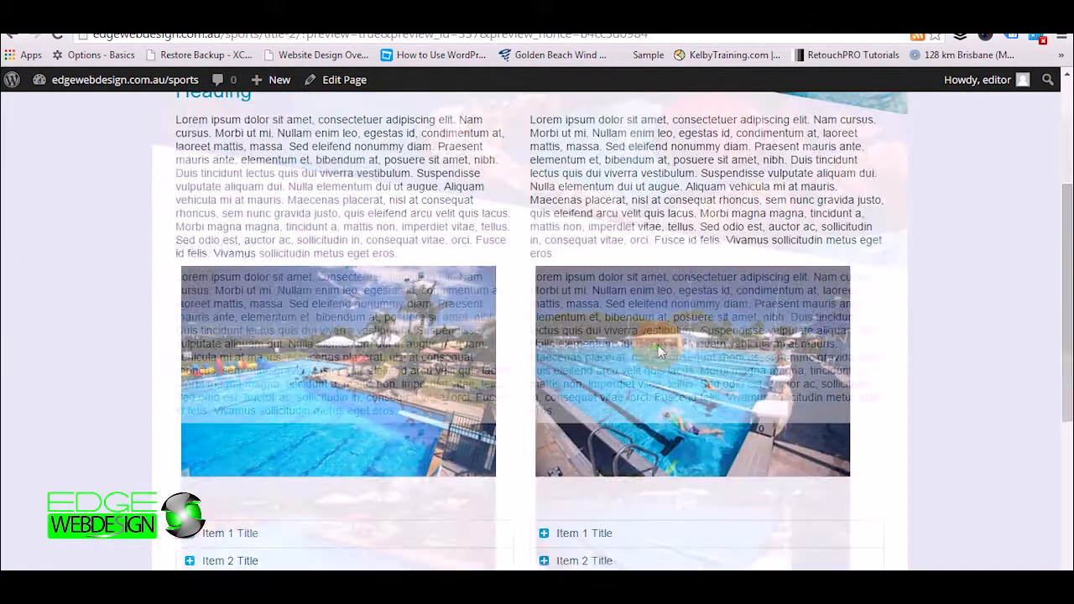
scroll(431, 240, "up", 3)
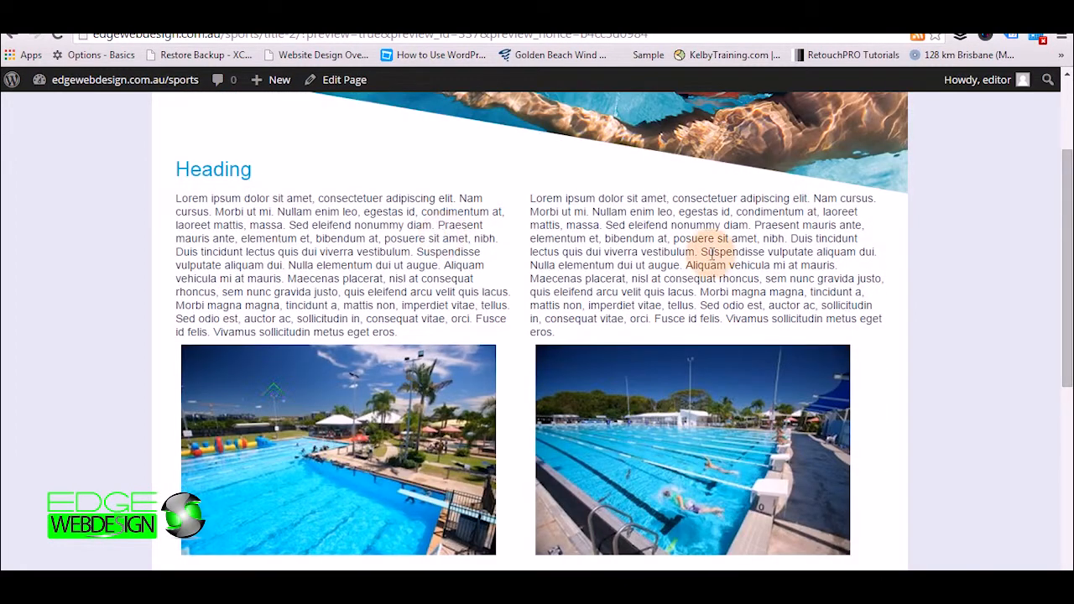
scroll(224, 222, "down", 3)
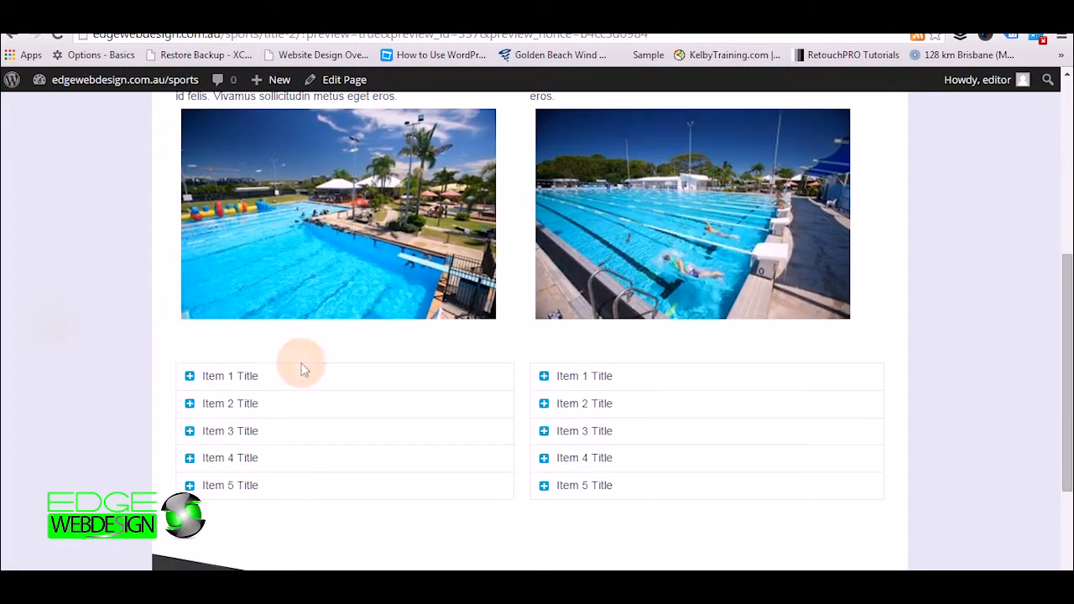
- Expand and collapse Item 1 of the second accordion in the preview, and return to the page editor
left_click(543, 376)
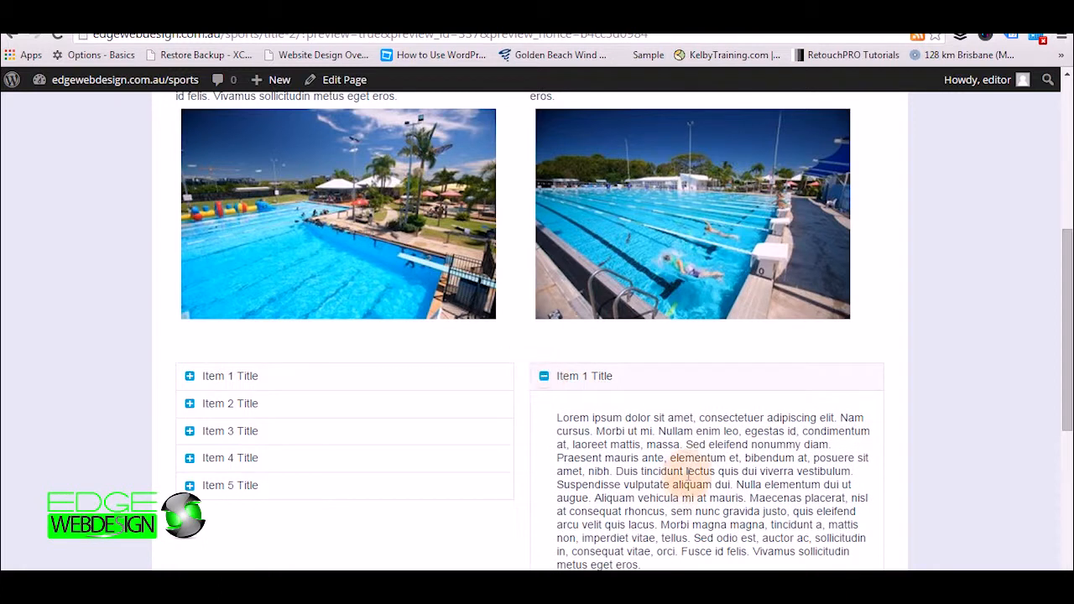
scroll(733, 482, "down", 2)
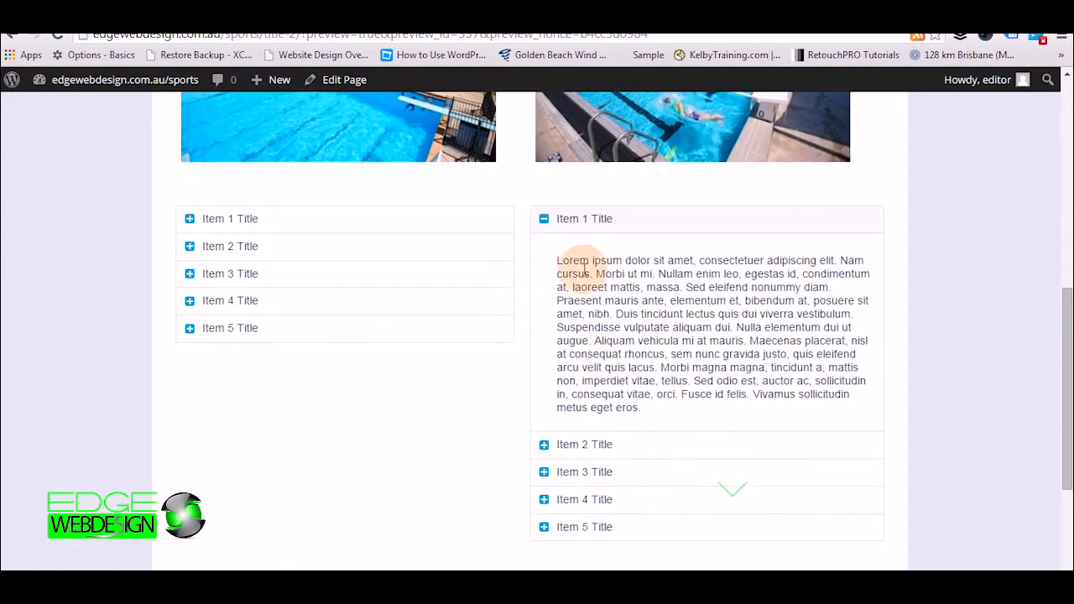
left_click(545, 219)
scroll(642, 367, "up", 3)
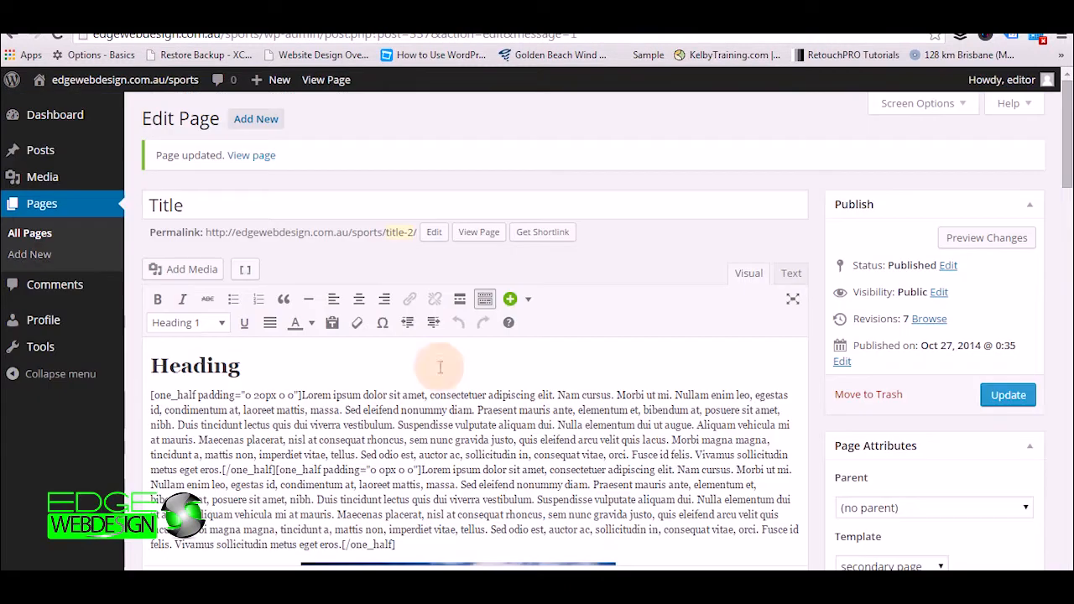
- Link the word "consectetuer" in the first accordion's Item 2 text to the existing Contact us page
scroll(503, 378, "down", 10)
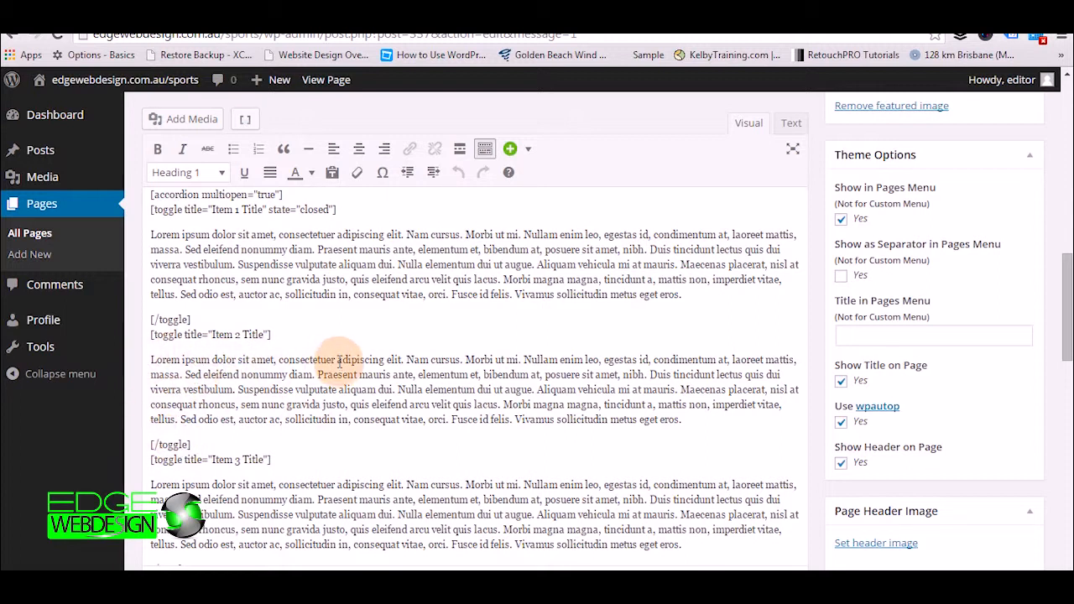
left_click_drag(340, 361, 290, 361)
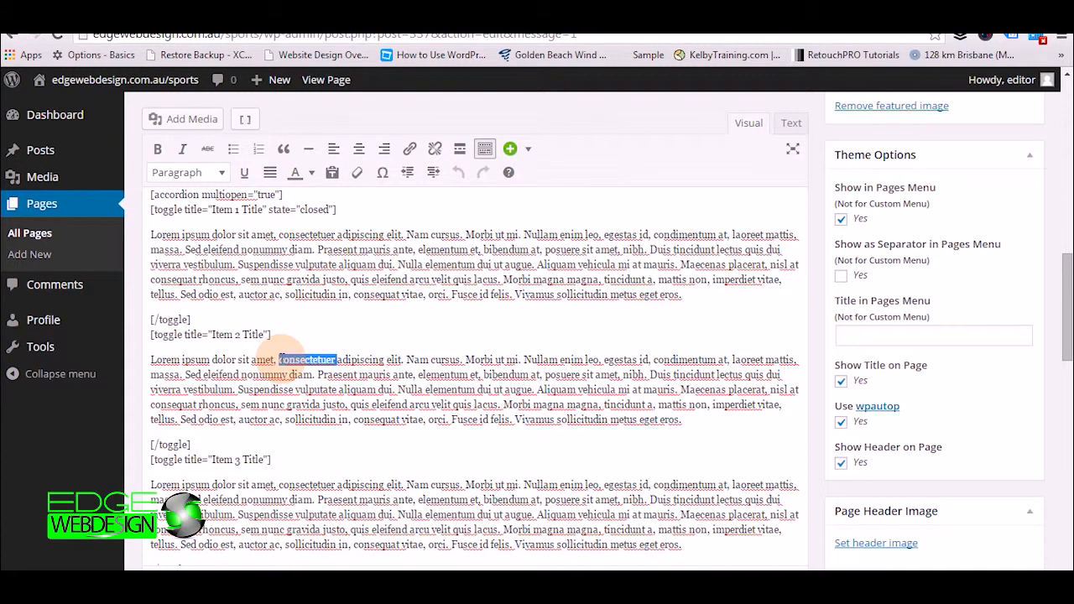
left_click(410, 151)
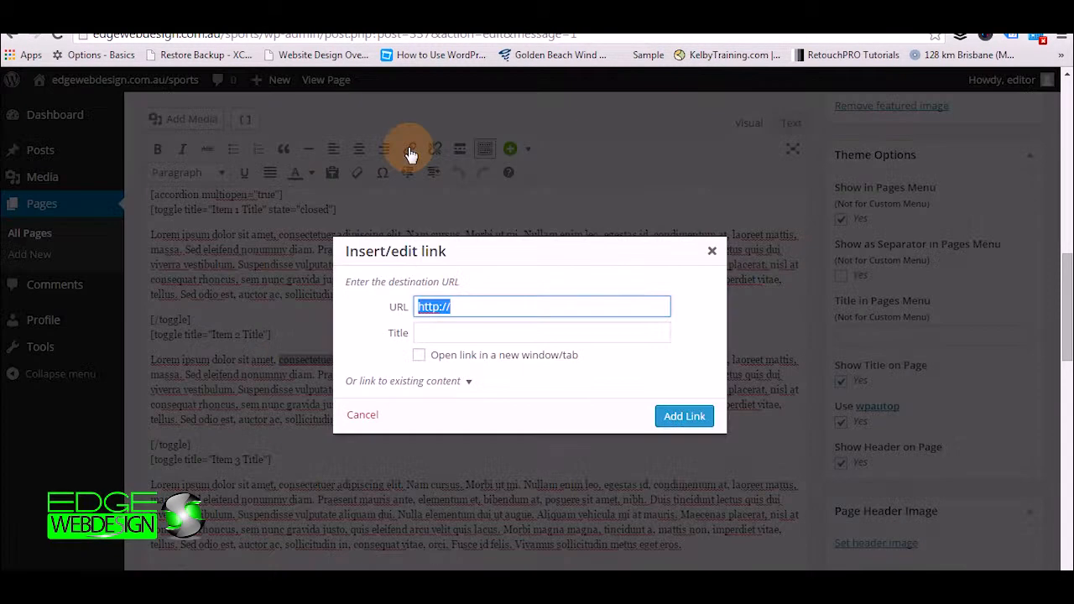
left_click(459, 380)
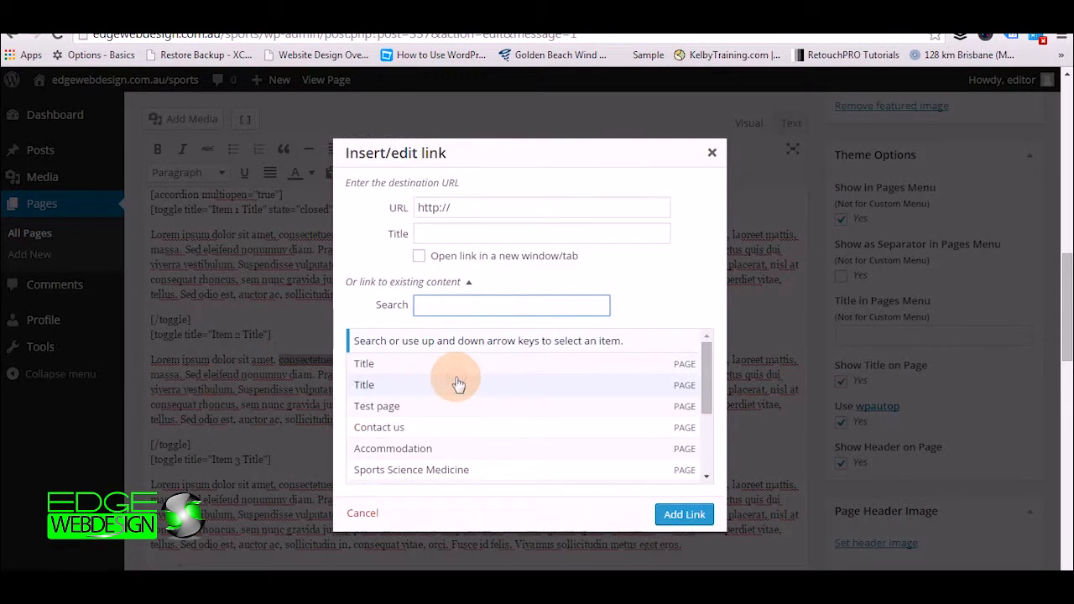
left_click(374, 428)
left_click(683, 514)
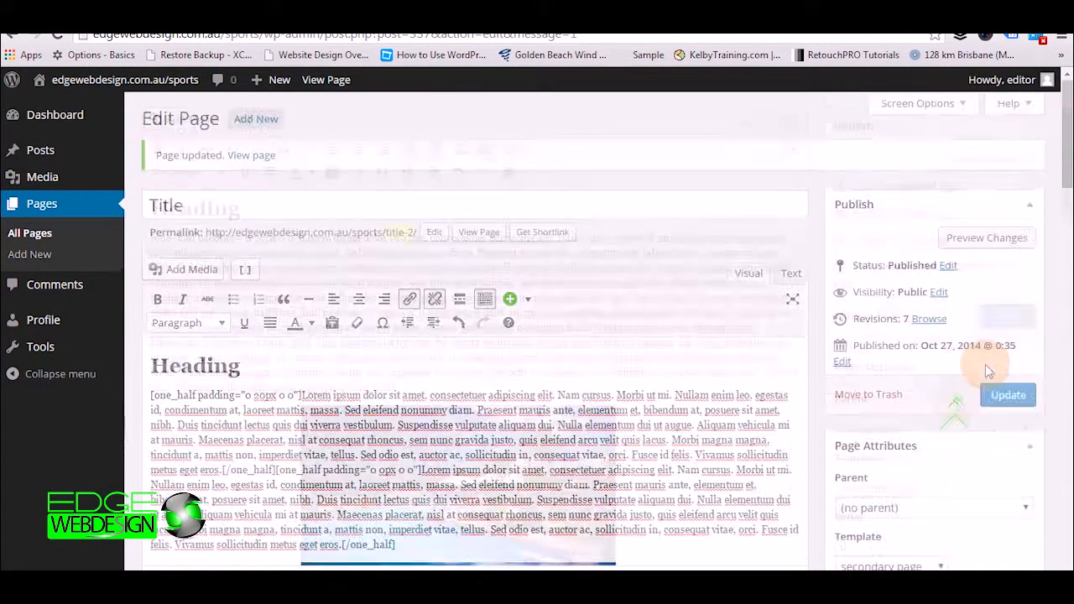
- Update the page, expand Item 2 of the first accordion in the preview to check the link, and return to the editor
left_click(998, 393)
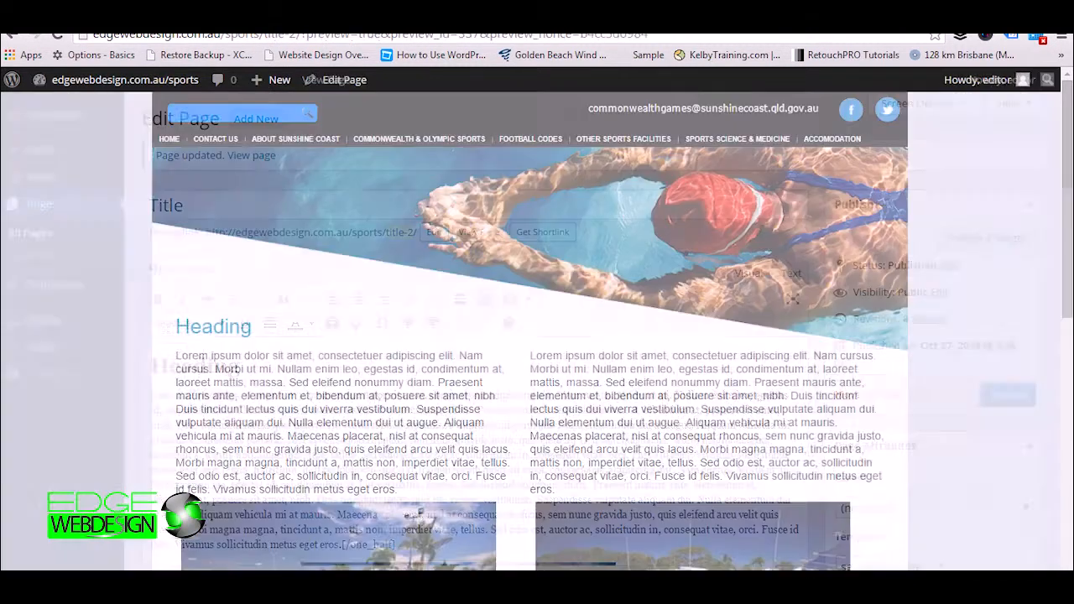
scroll(815, 377, "down", 10)
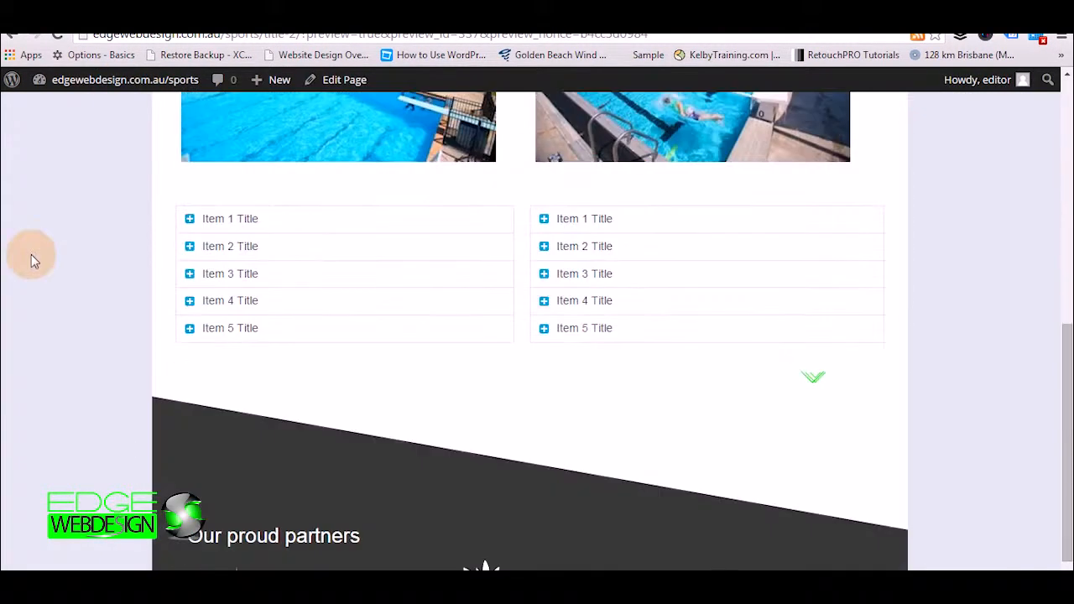
left_click(191, 246)
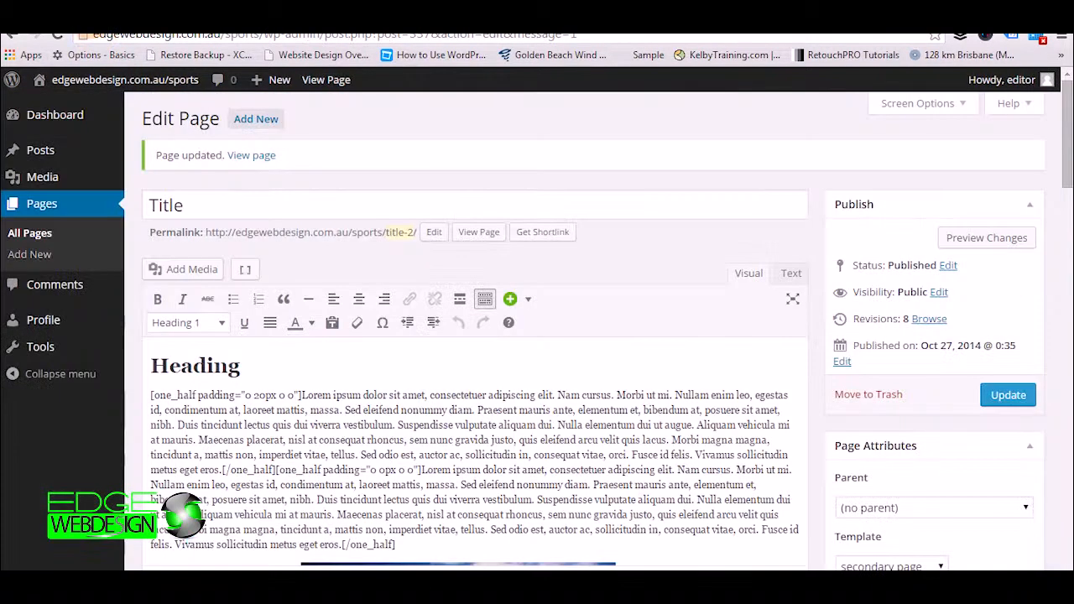
scroll(719, 464, "down", 2)
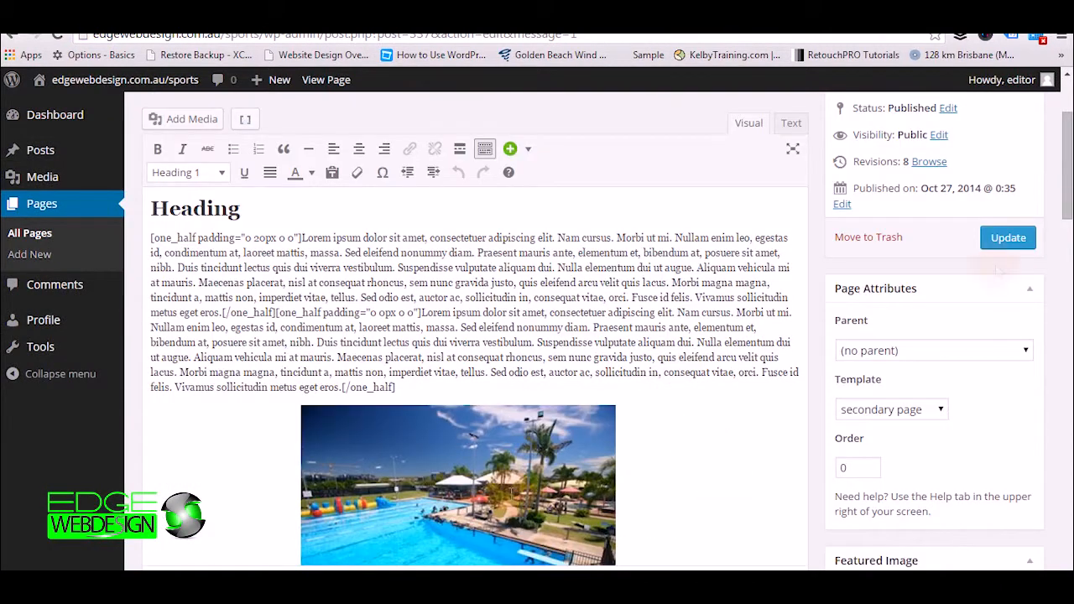